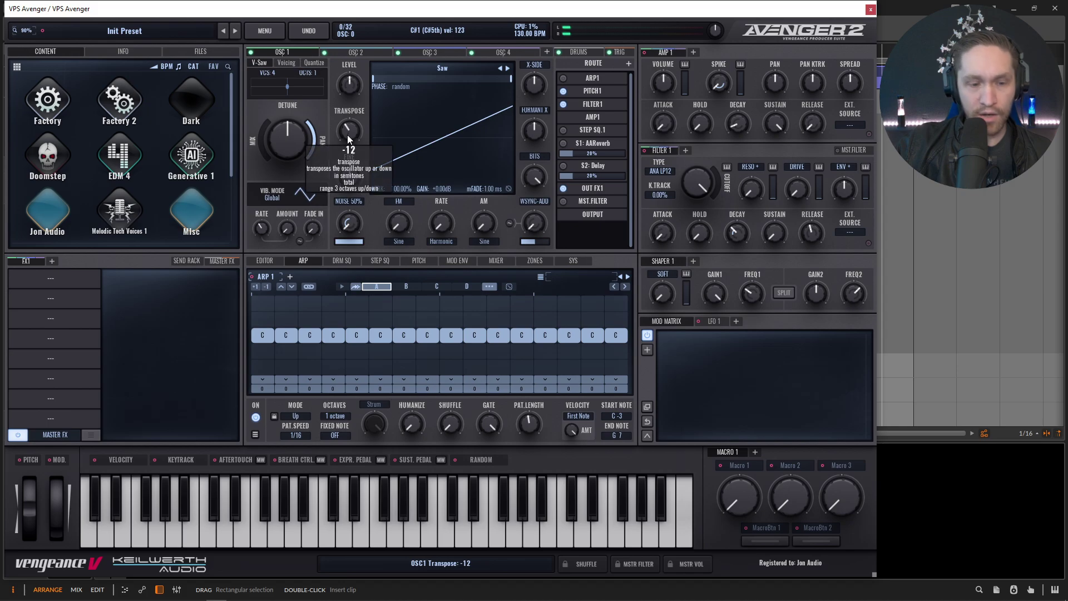
Pan oscillator 2 fully left to -100 and pan oscillator 3 to the right.
{"action": "left_click", "coordinate": [371, 51]}
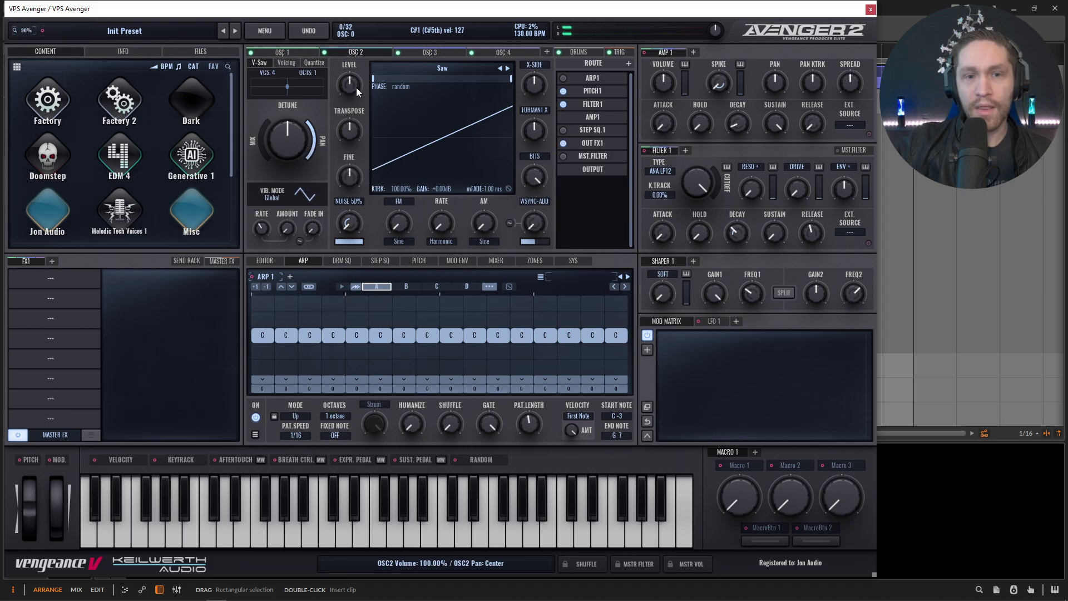
{"action": "left_click_drag", "start_coordinate": [357, 88], "coordinate": [329, 266]}
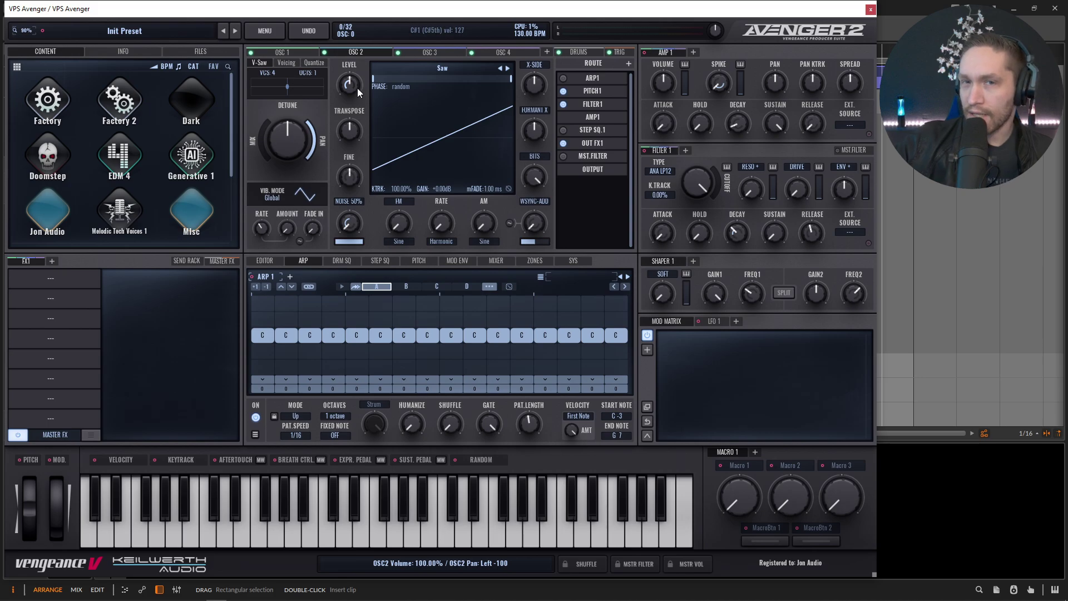
{"action": "left_click", "coordinate": [433, 51]}
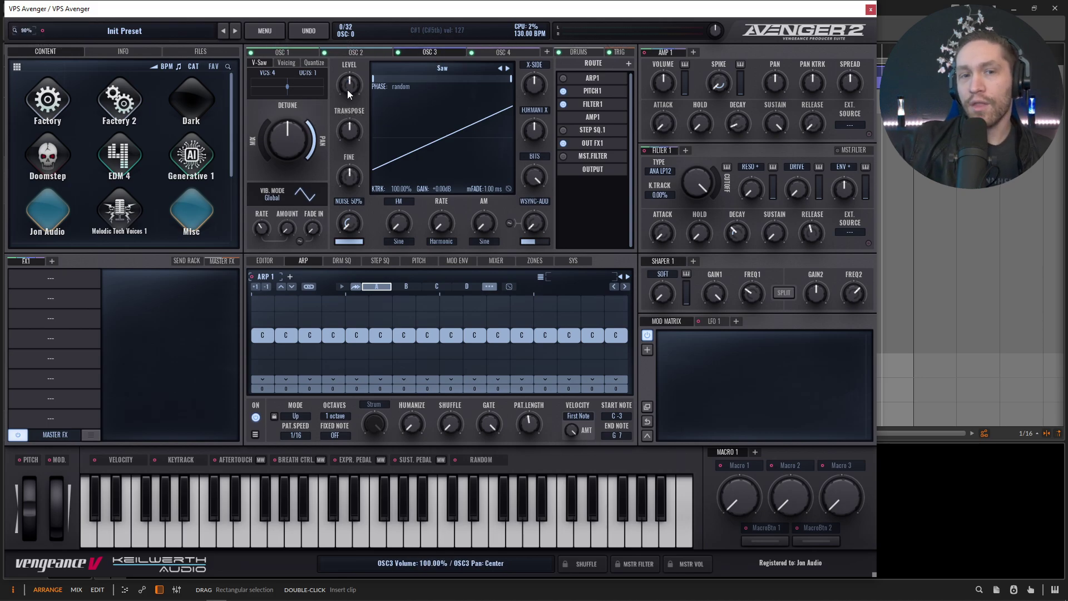
{"action": "left_click_drag", "start_coordinate": [349, 90], "coordinate": [359, 4]}
{"action": "key", "text": "space"}
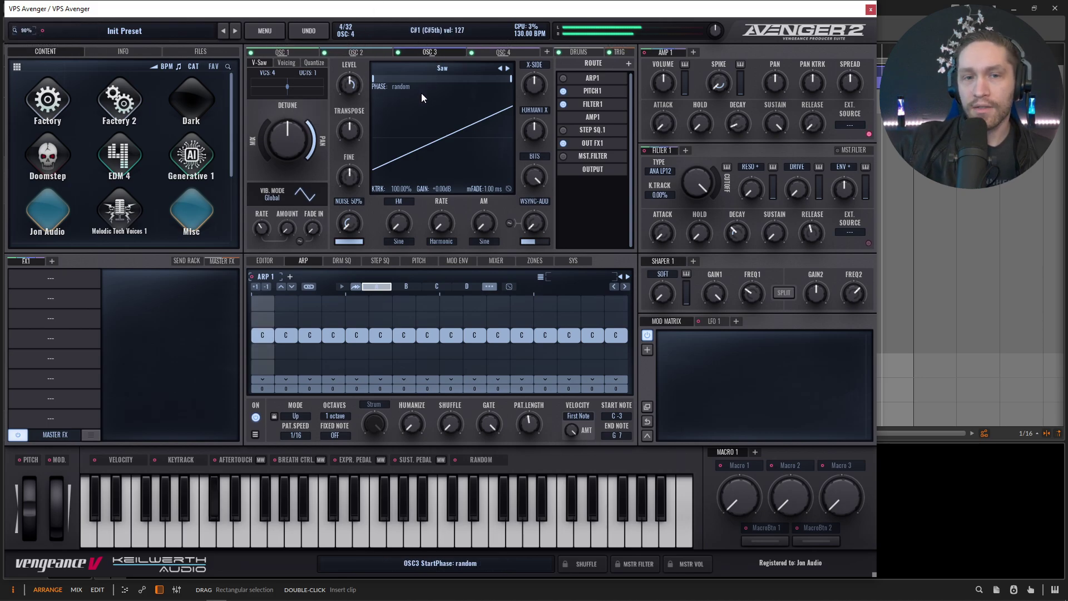
Transpose oscillator 4 upward.
{"action": "left_click", "coordinate": [502, 52]}
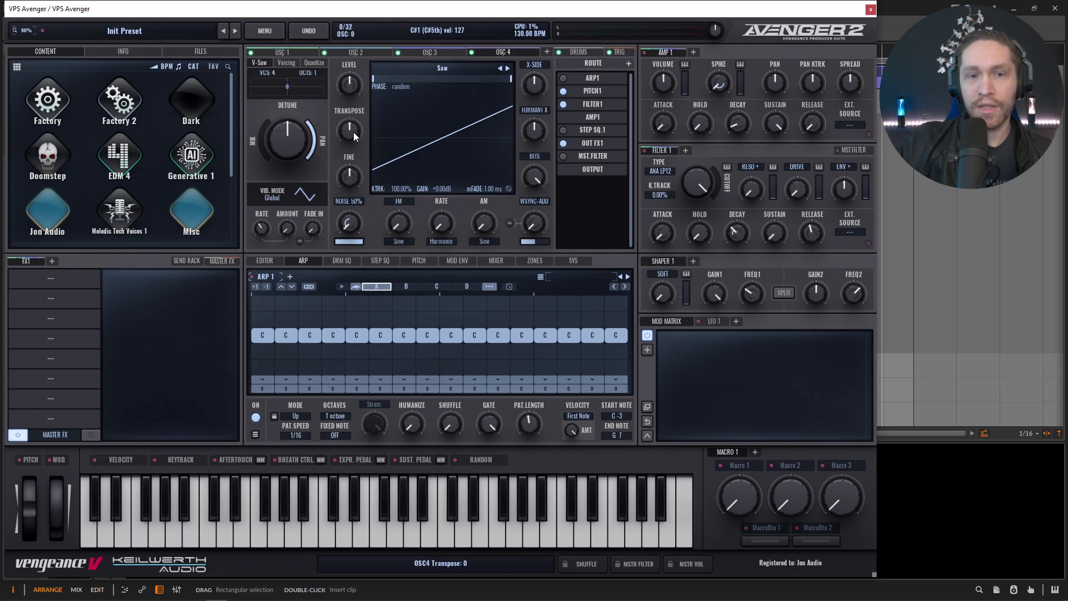
{"action": "left_click_drag", "start_coordinate": [352, 131], "coordinate": [356, 132]}
{"action": "key", "text": "space"}
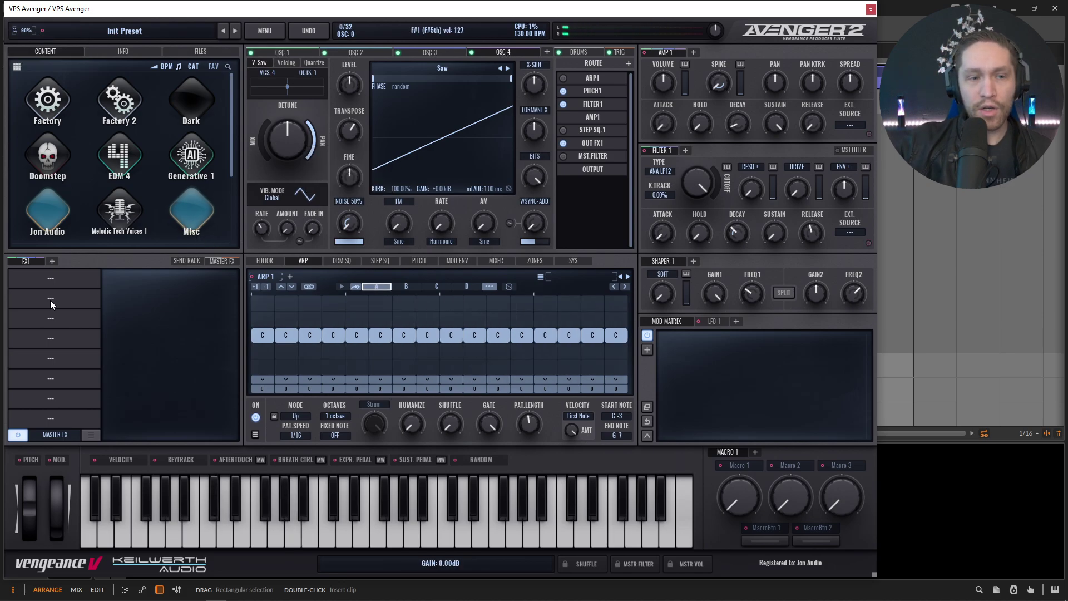
Insert an Equalizer in the first FX1 slot and a Compressor in the second.
{"action": "left_click", "coordinate": [44, 282]}
{"action": "left_click", "coordinate": [296, 332]}
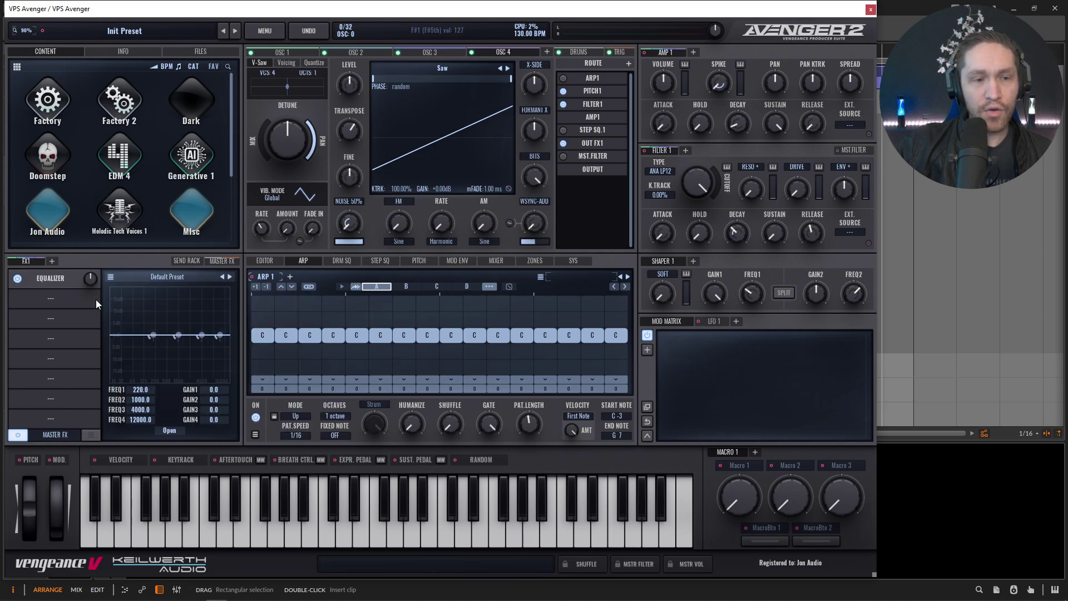
{"action": "left_click", "coordinate": [96, 299]}
{"action": "left_click", "coordinate": [312, 328]}
Boost the first equalizer band to a gain of 11.3 at about 67.3 Hz with a width of 29.
{"action": "left_click", "coordinate": [48, 282]}
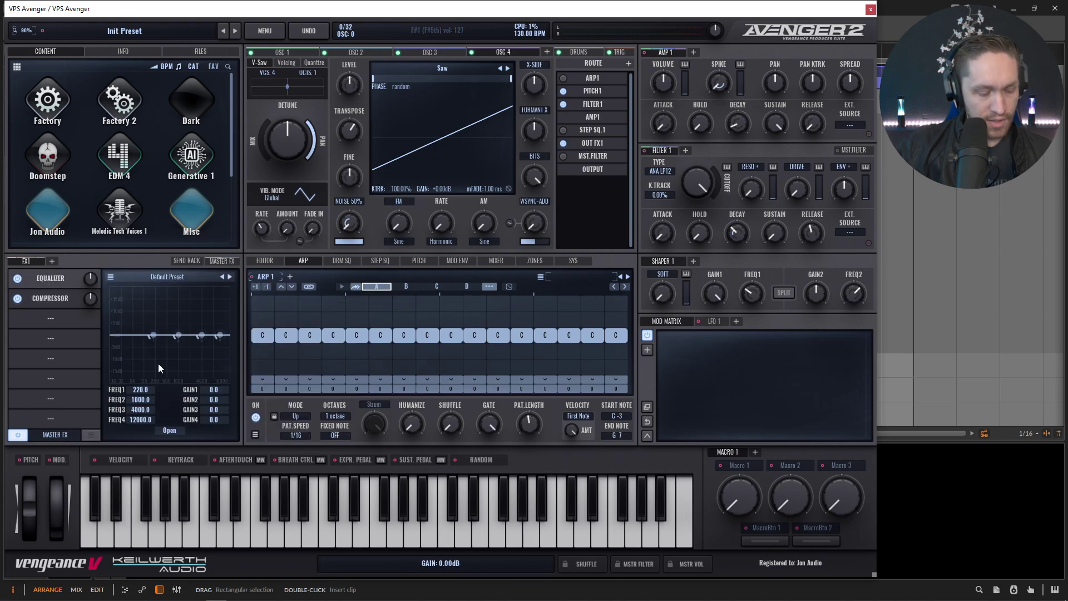
{"action": "left_click", "coordinate": [169, 431]}
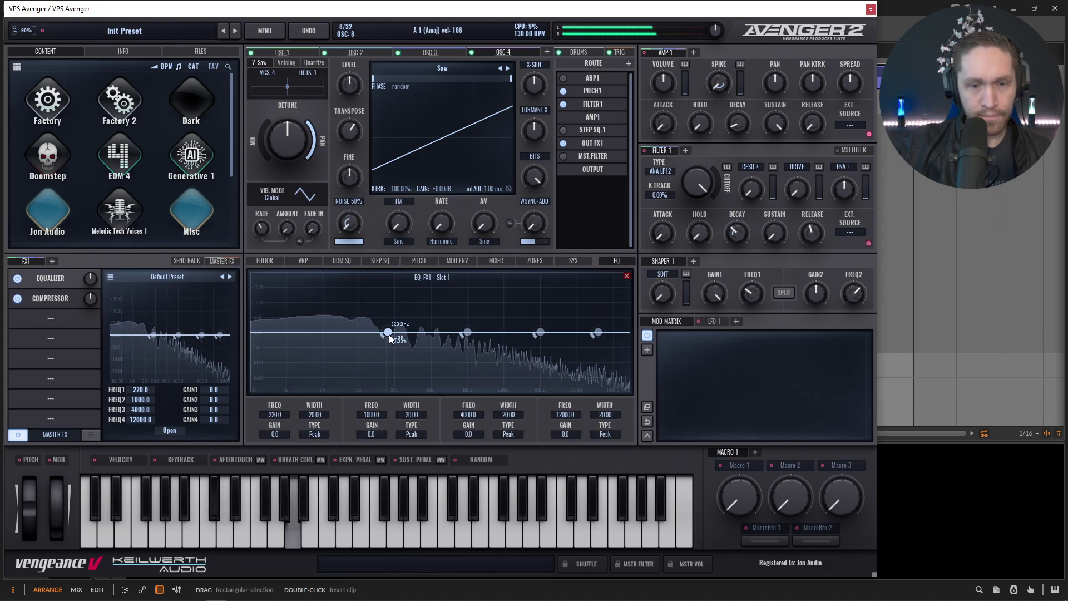
{"action": "left_click_drag", "start_coordinate": [389, 335], "coordinate": [326, 299]}
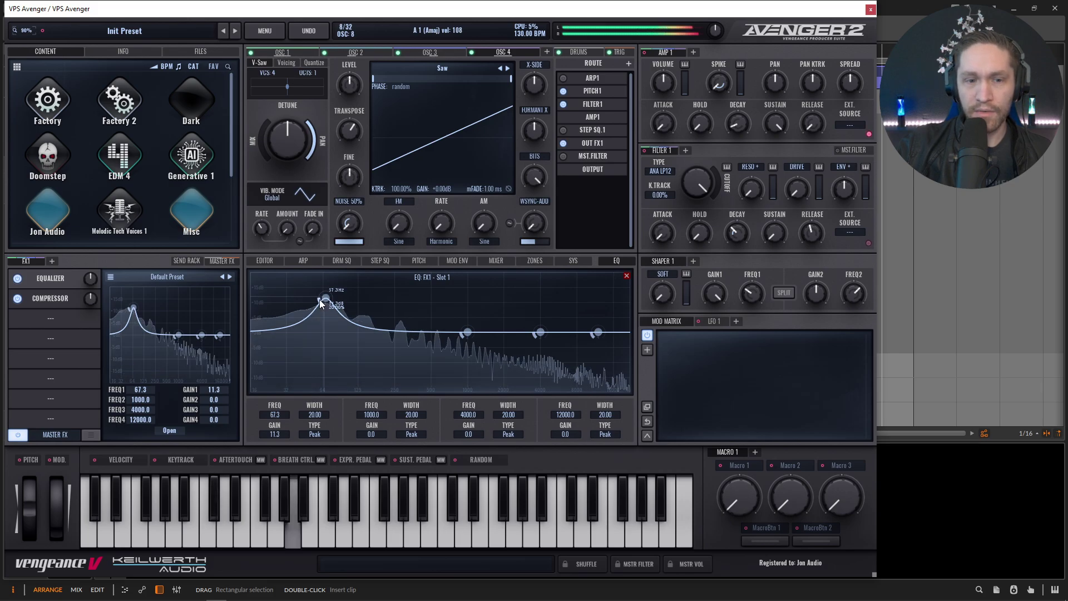
{"action": "scroll", "coordinate": [320, 296], "scroll_direction": "up", "scroll_amount": 5}
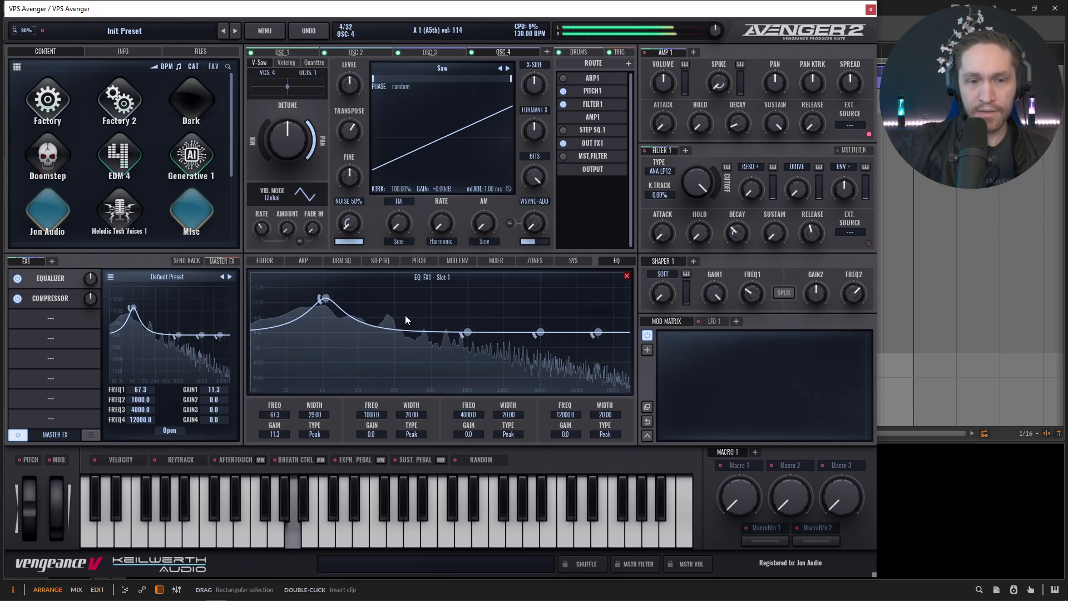
Set equalizer band 2 to -3.2 gain at about 193.9 Hz and make band 4 a high shelf with 2.2 gain at about 766.1 Hz.
{"action": "left_click_drag", "start_coordinate": [465, 333], "coordinate": [381, 299]}
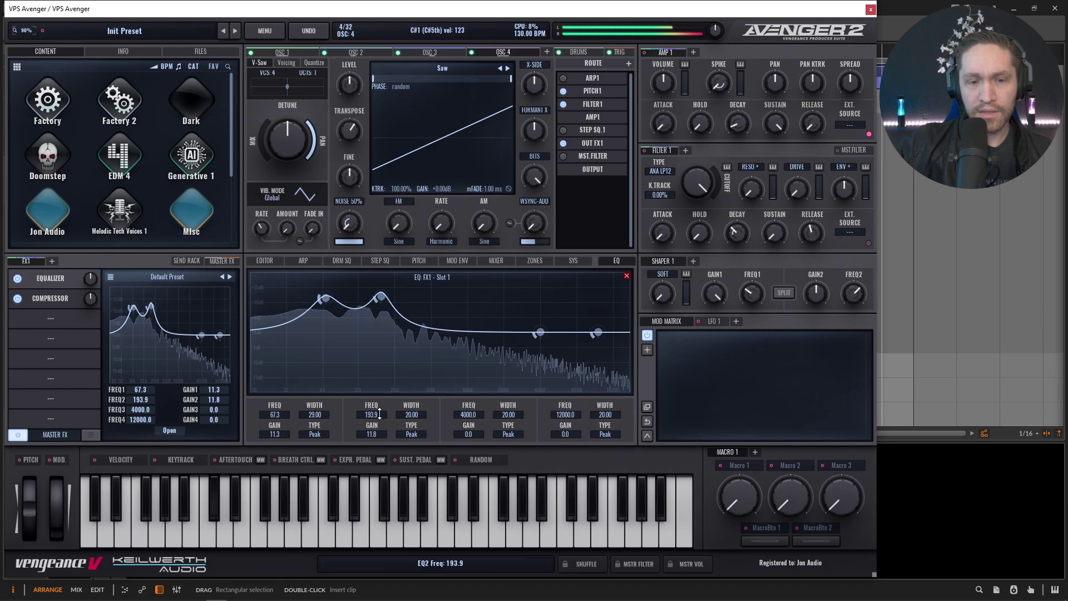
{"action": "left_click_drag", "start_coordinate": [381, 298], "coordinate": [395, 472]}
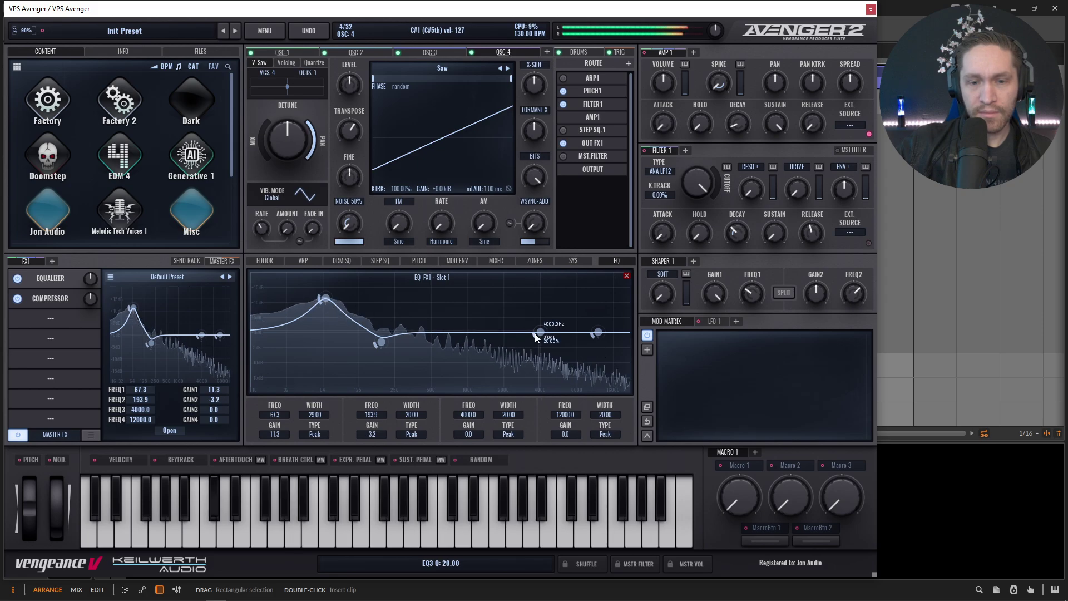
{"action": "right_click", "coordinate": [598, 334]}
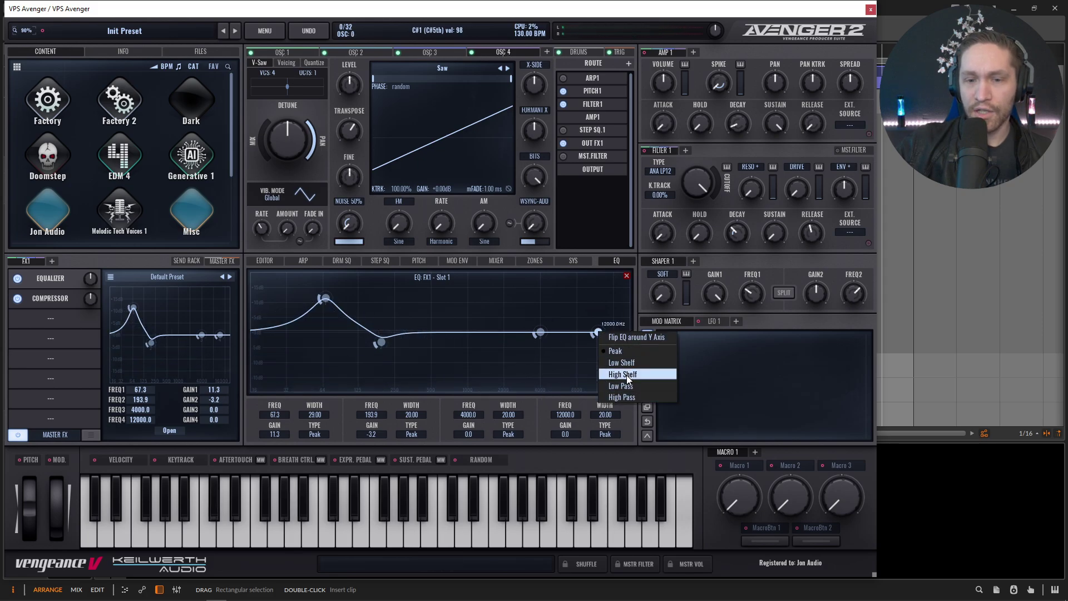
{"action": "left_click", "coordinate": [627, 375]}
{"action": "left_click_drag", "start_coordinate": [597, 333], "coordinate": [455, 328]}
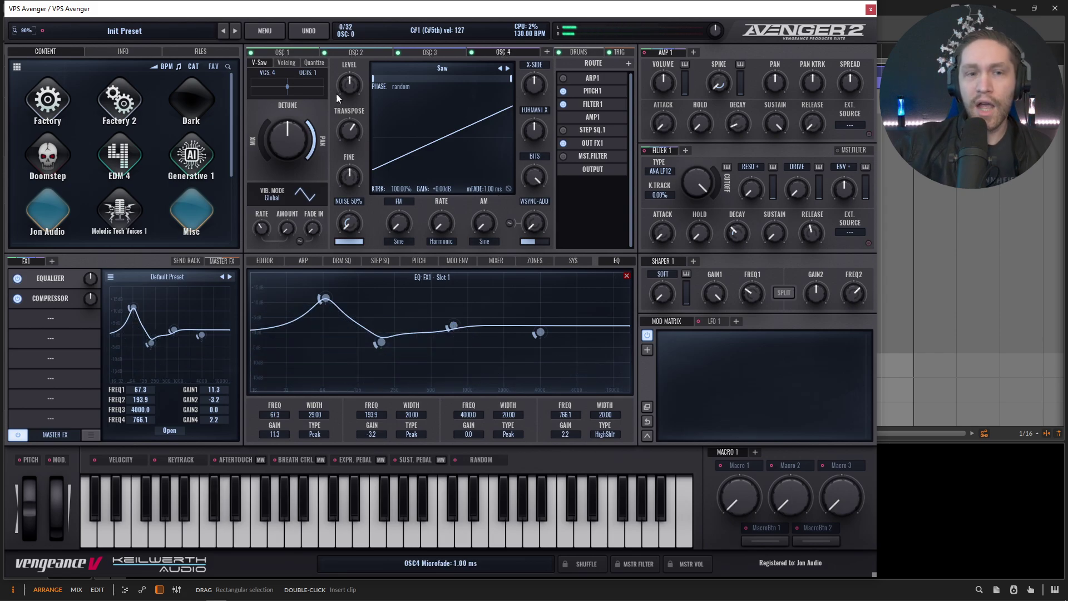
Enable the ARP1 routing for the oscillators.
{"action": "left_click", "coordinate": [299, 52]}
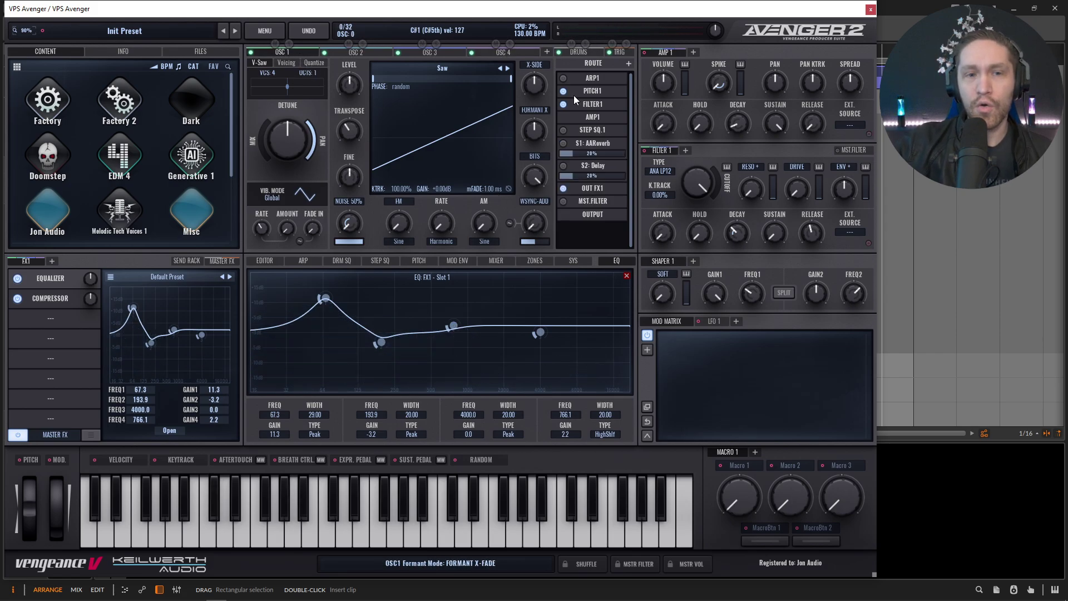
{"action": "left_click", "coordinate": [398, 55]}
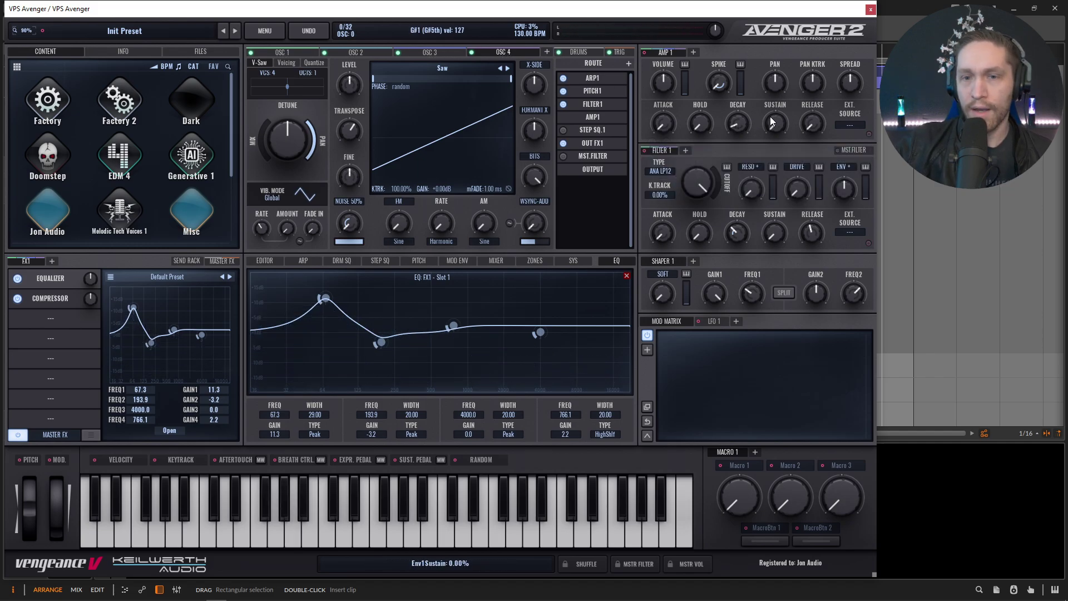
Lengthen the Amp 1 envelope decay to about 2069 ms.
{"action": "mouse_move", "coordinate": [737, 123]}
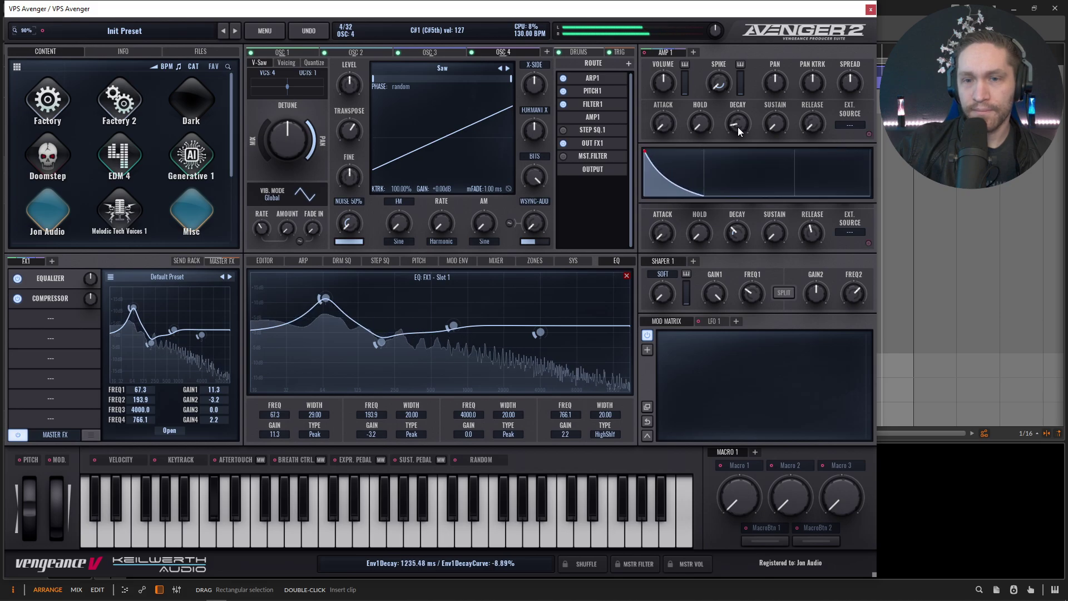
{"action": "left_click_drag", "start_coordinate": [737, 127], "coordinate": [739, 122]}
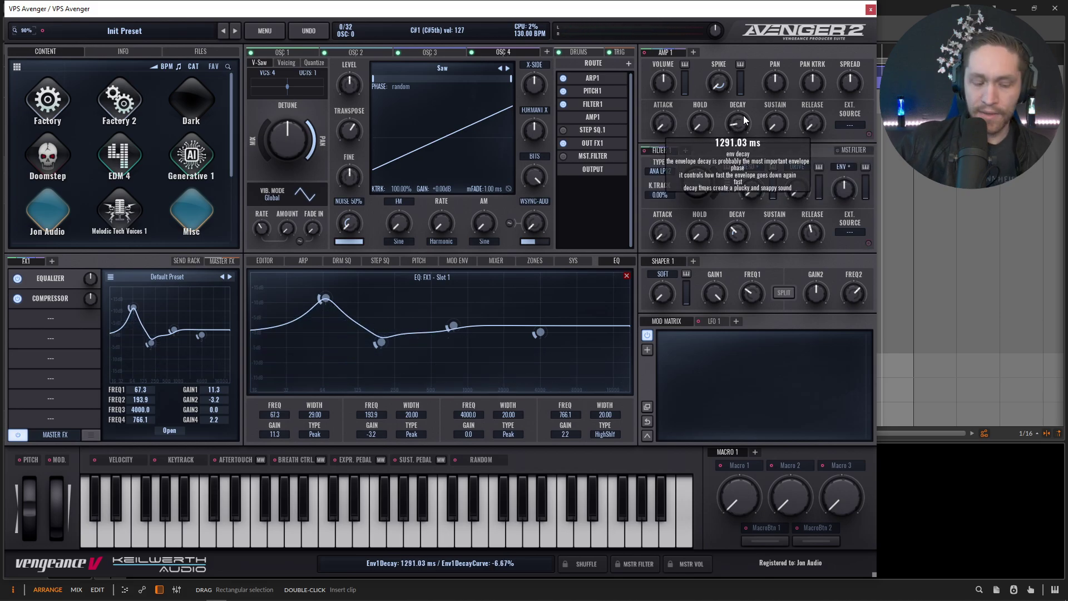
{"action": "left_click_drag", "start_coordinate": [743, 119], "coordinate": [741, 132]}
{"action": "left_click", "coordinate": [739, 125]}
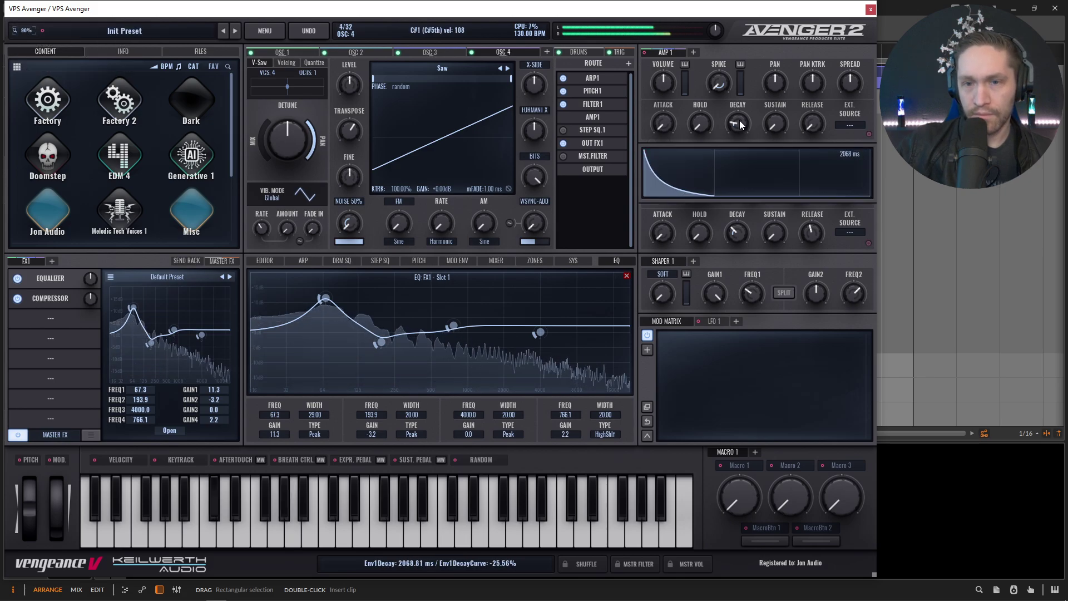
{"action": "scroll", "coordinate": [740, 125], "scroll_direction": "up", "scroll_amount": 1}
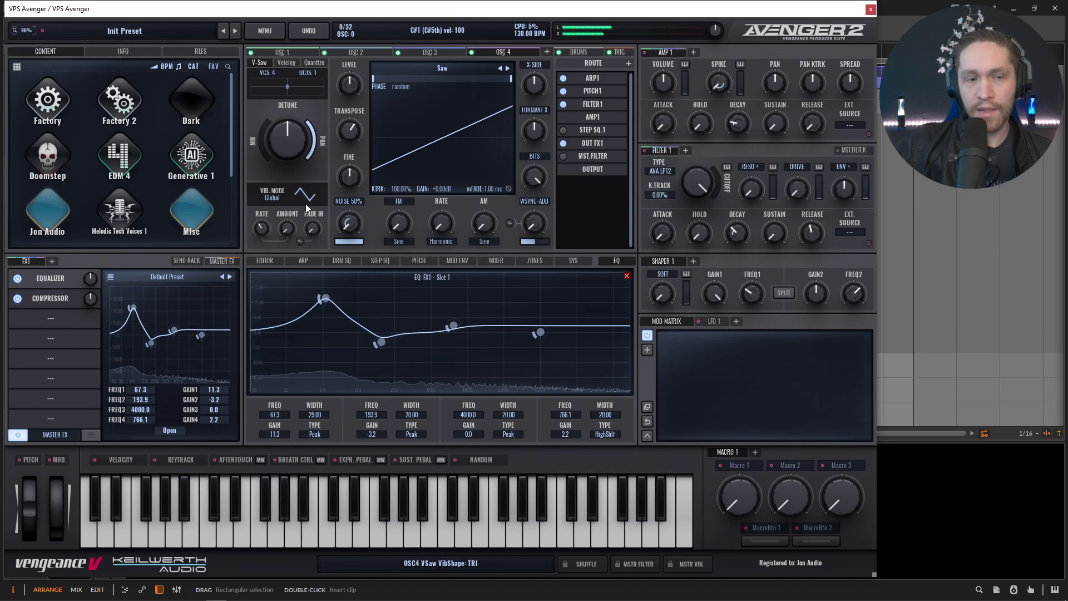
Set the FX1 compressor's threshold to about -11.76 dB and its output gain to +4.20.
{"action": "left_click", "coordinate": [61, 300]}
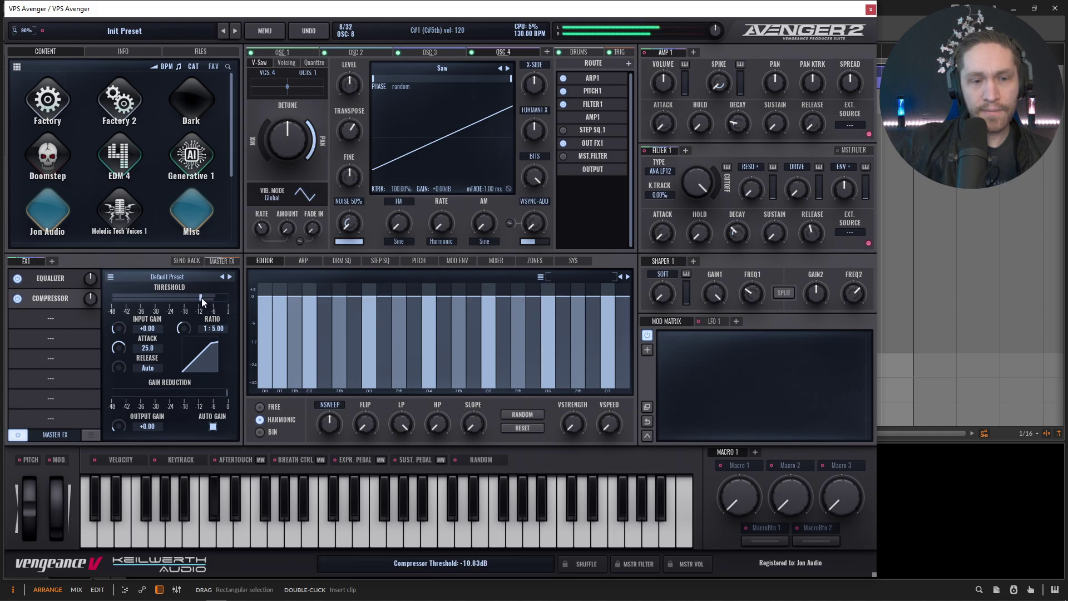
{"action": "left_click_drag", "start_coordinate": [200, 297], "coordinate": [199, 298]}
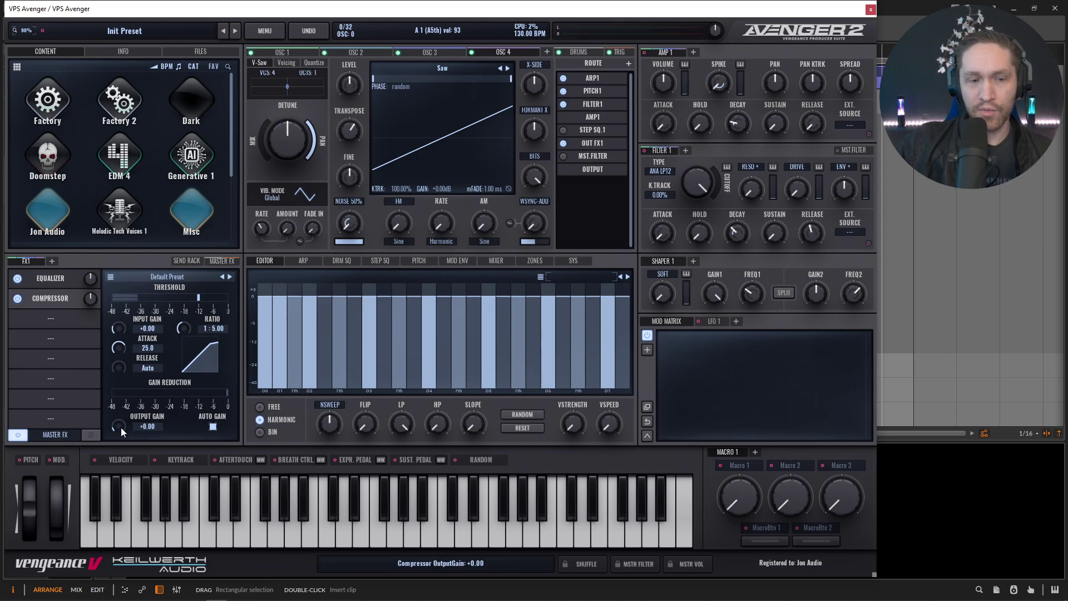
{"action": "left_click_drag", "start_coordinate": [122, 428], "coordinate": [118, 424]}
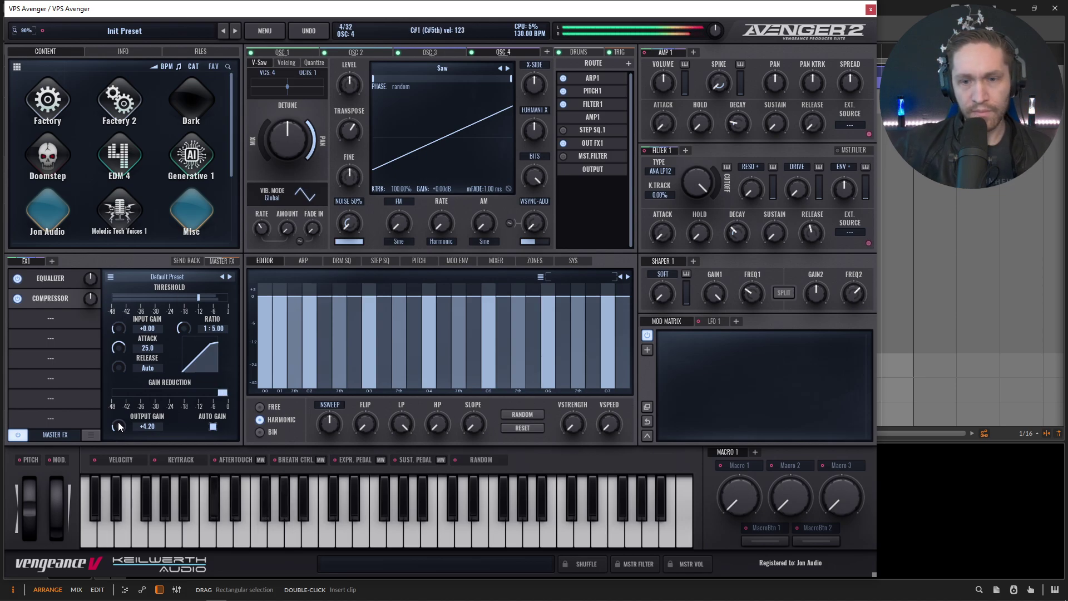
Set the arpeggiator's octave range to 2 octaves.
{"action": "left_click", "coordinate": [306, 259]}
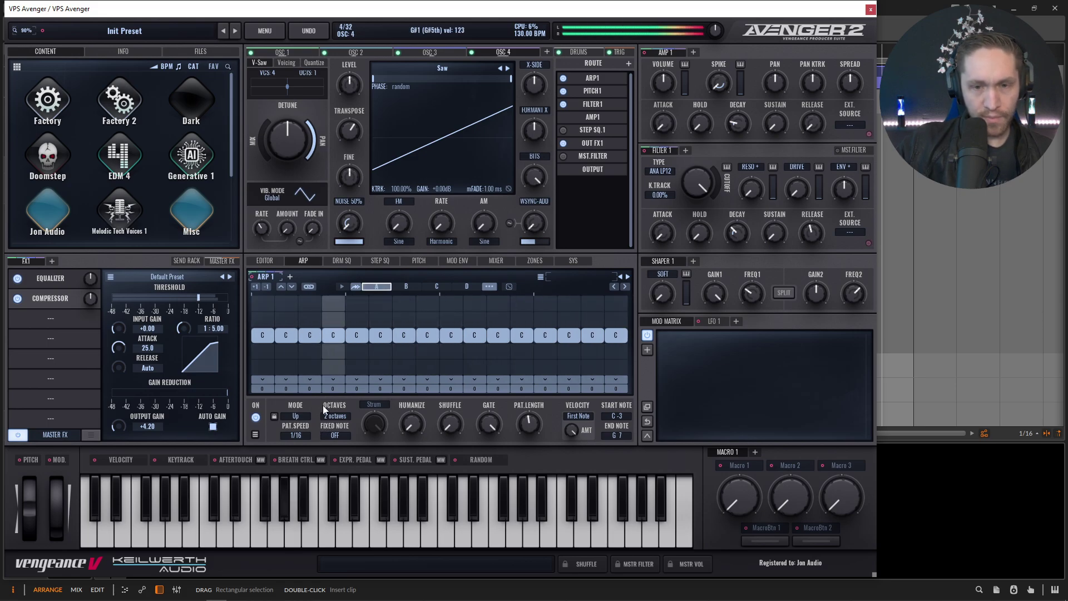
Change Filter 1 to the NEX LP24 low-pass type and lower its cutoff to about the middle of its range.
{"action": "mouse_move", "coordinate": [683, 180]}
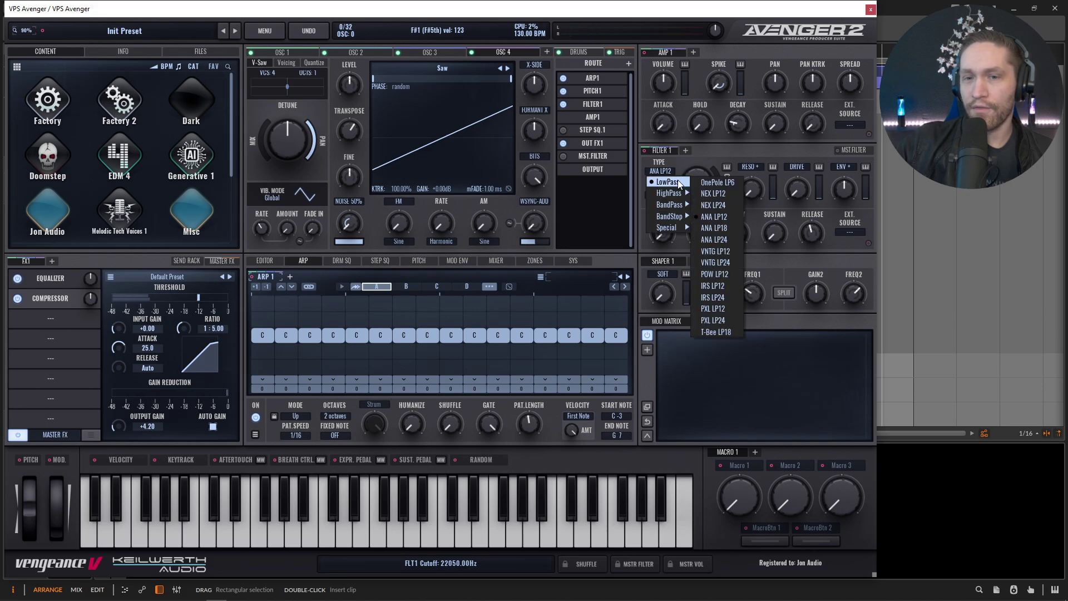
{"action": "left_click", "coordinate": [719, 205]}
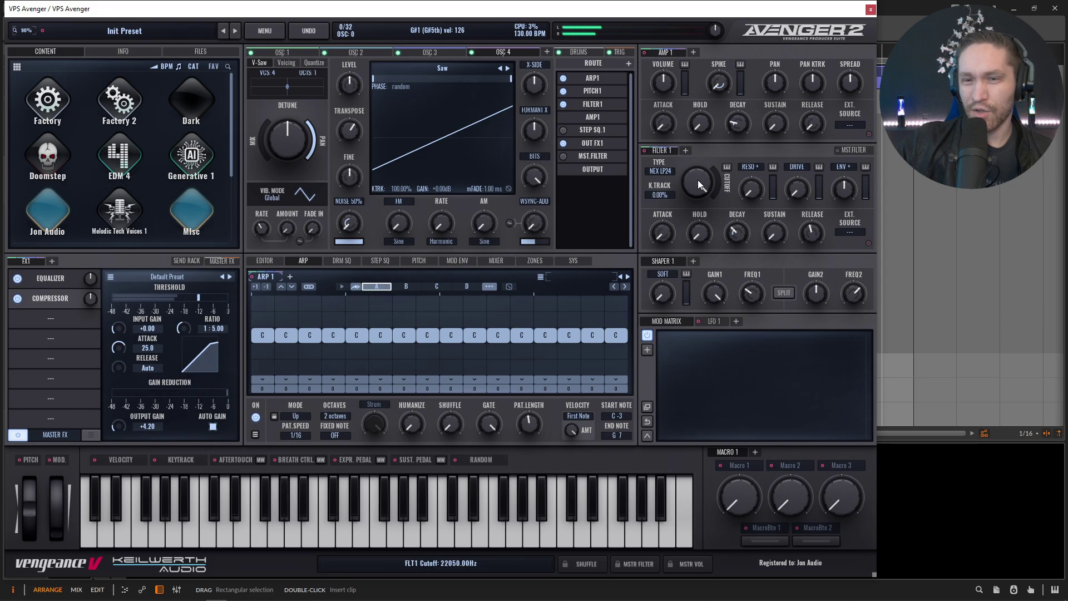
{"action": "mouse_move", "coordinate": [700, 192]}
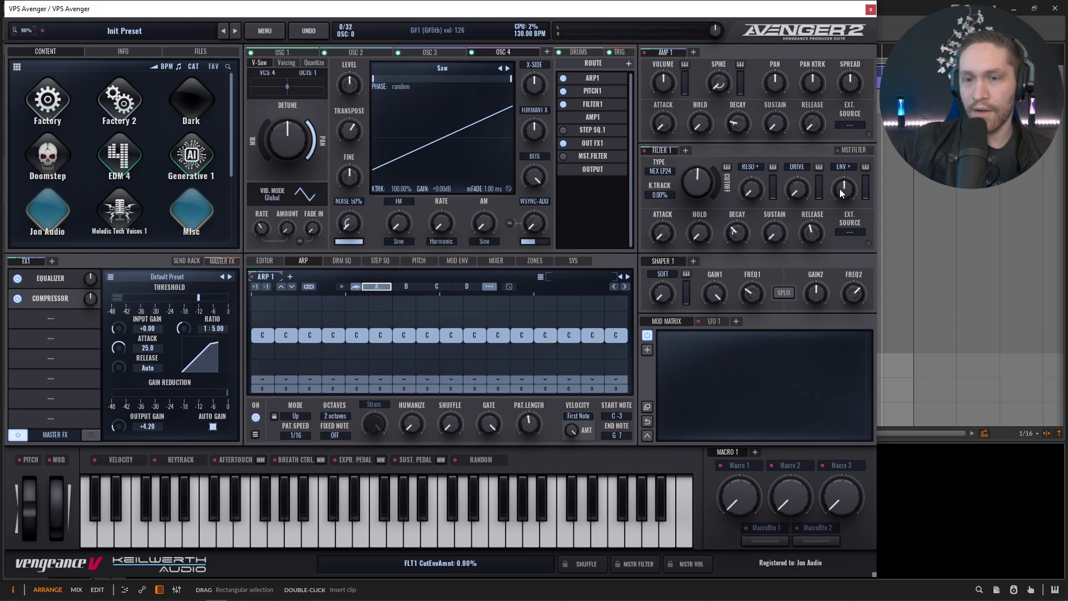
Raise Filter 1's envelope amount and set its envelope decay to about 615 ms.
{"action": "left_click_drag", "start_coordinate": [843, 189], "coordinate": [842, 175]}
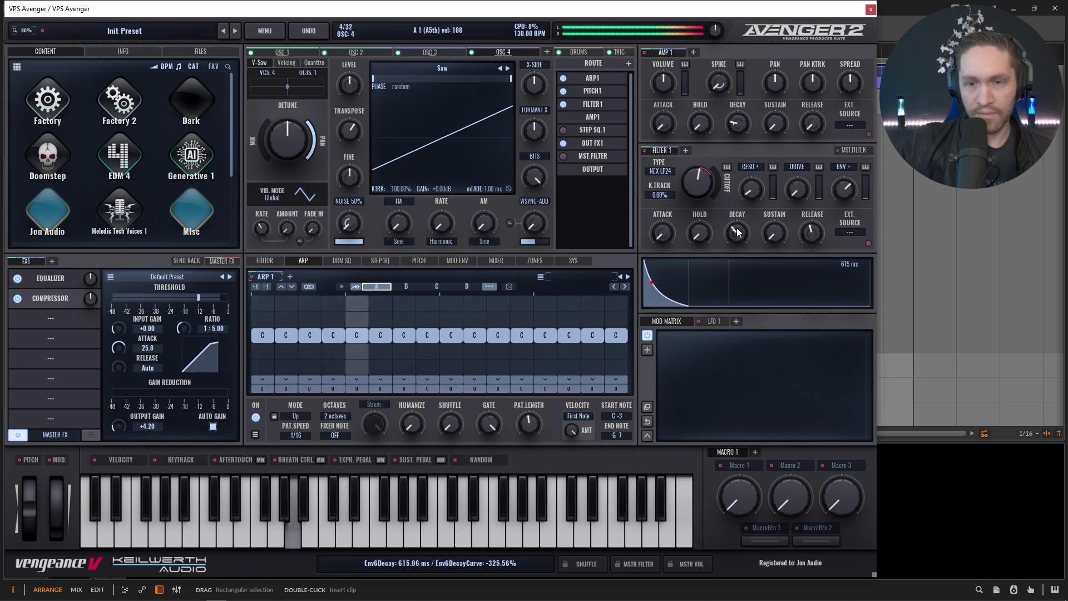
{"action": "mouse_move", "coordinate": [695, 190]}
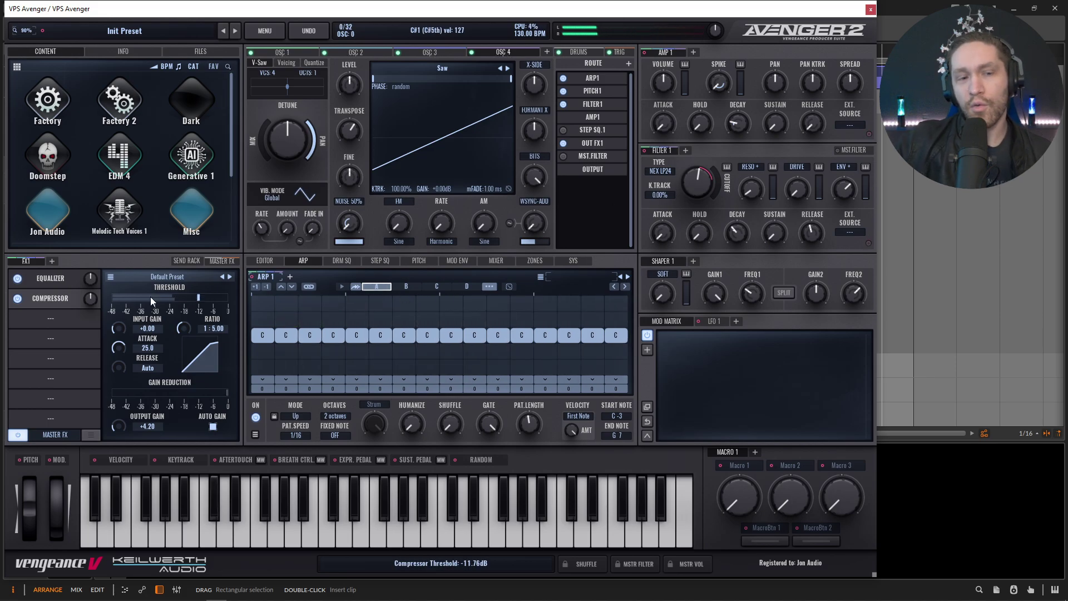
Insert an AA Vintage Phaser in the third FX1 slot and load its Double Bander preset.
{"action": "left_click", "coordinate": [57, 320]}
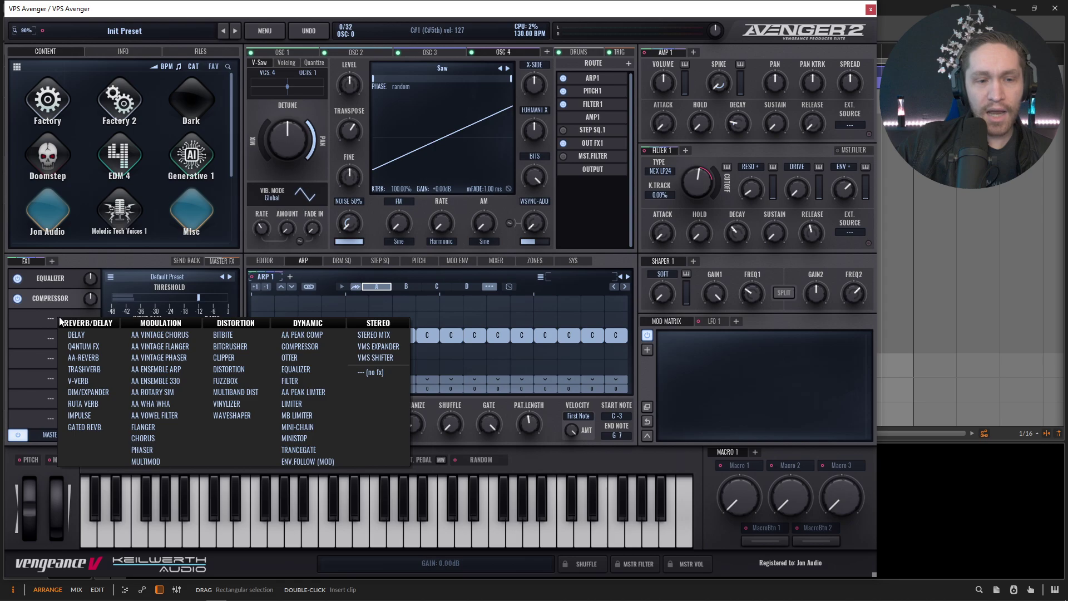
{"action": "left_click", "coordinate": [167, 355]}
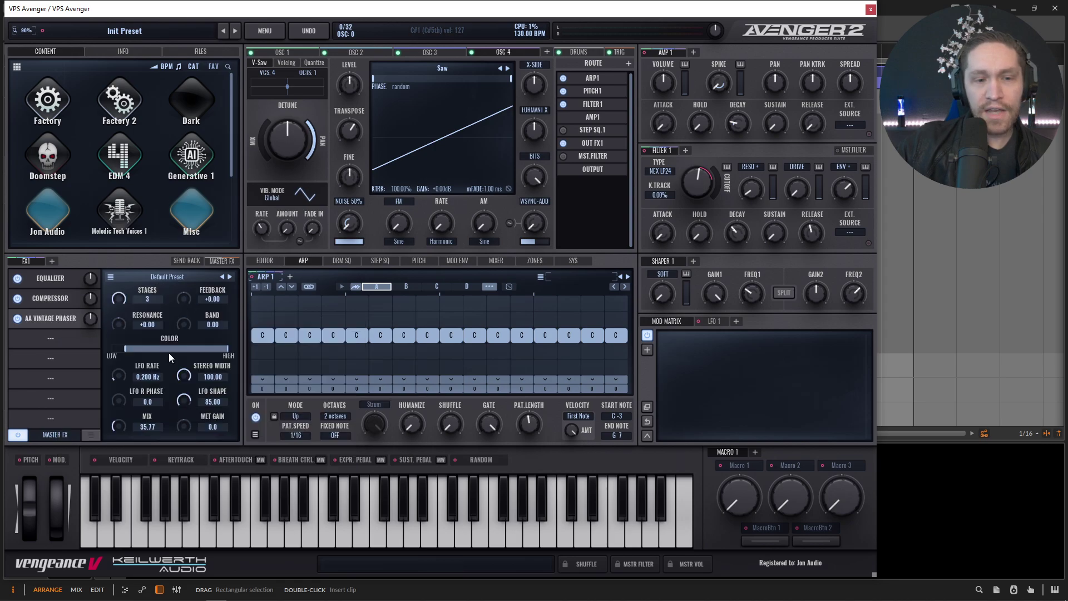
{"action": "left_click", "coordinate": [232, 279]}
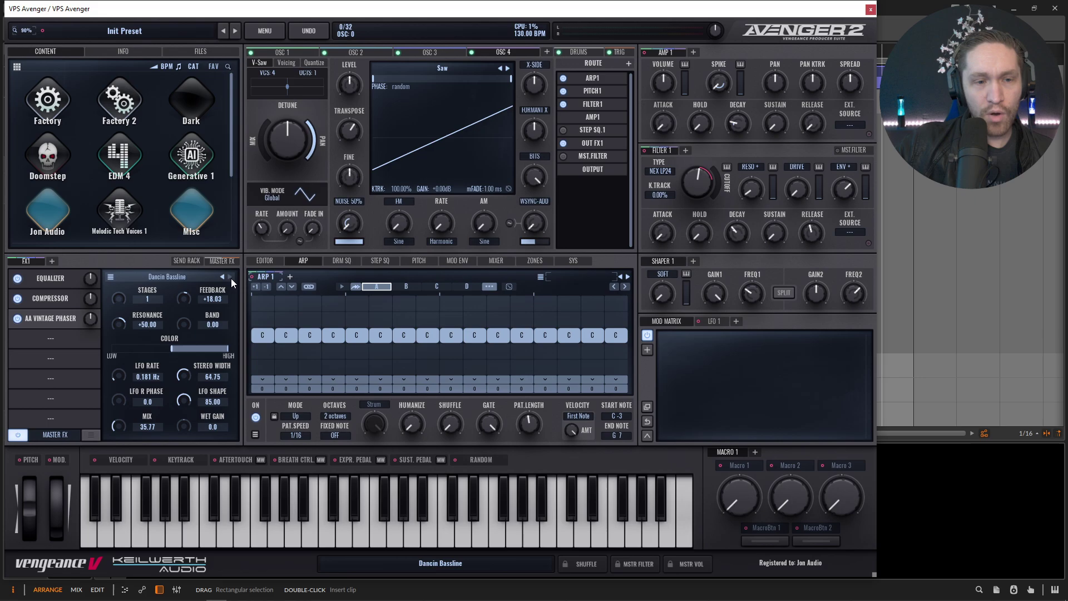
{"action": "left_click", "coordinate": [232, 278]}
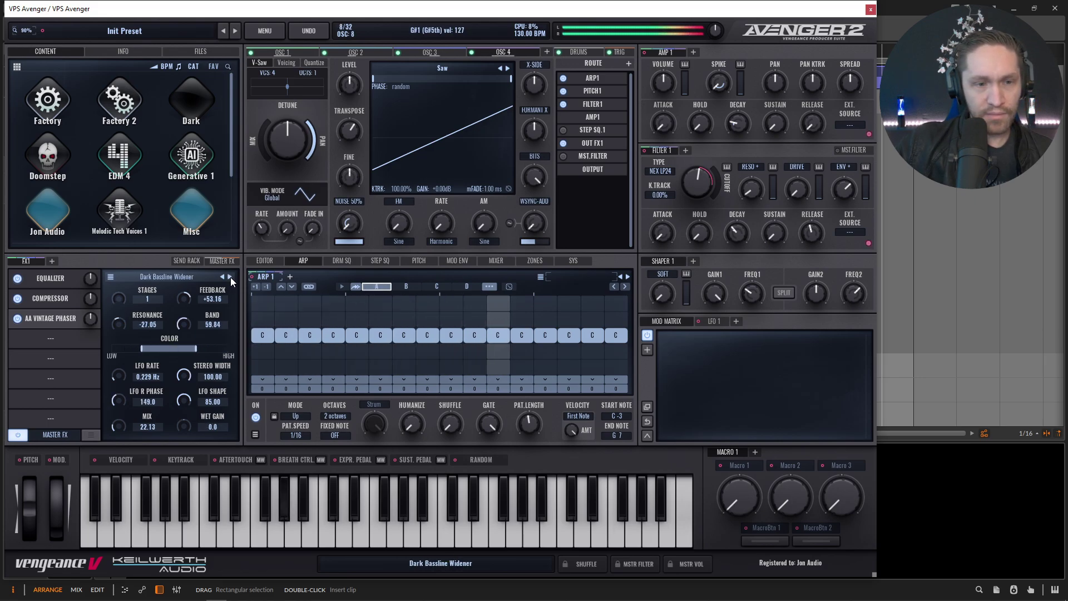
{"action": "left_click", "coordinate": [230, 277]}
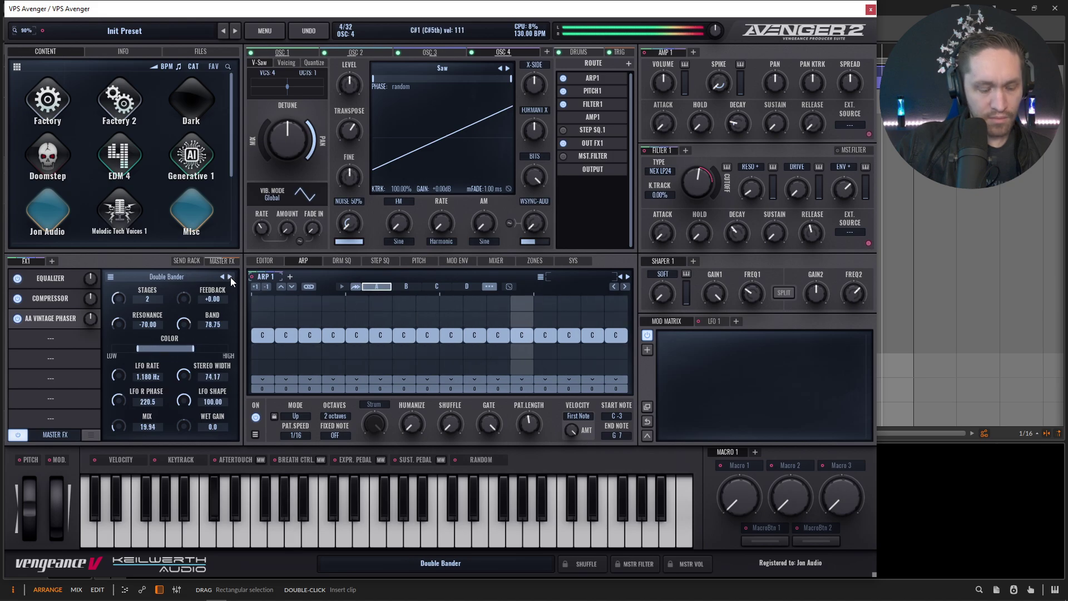
Keep the phaser's Double Bander preset and lower its mix to 11.05.
{"action": "left_click", "coordinate": [230, 277]}
{"action": "left_click", "coordinate": [223, 277]}
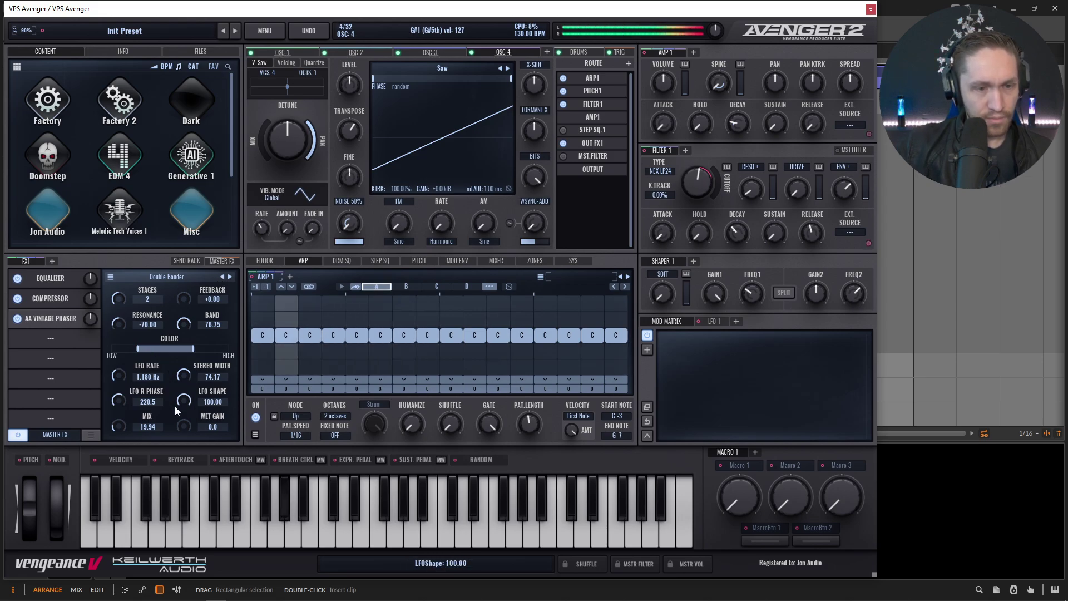
{"action": "mouse_move", "coordinate": [120, 428]}
{"action": "scroll", "coordinate": [119, 430], "scroll_direction": "down", "scroll_amount": 3}
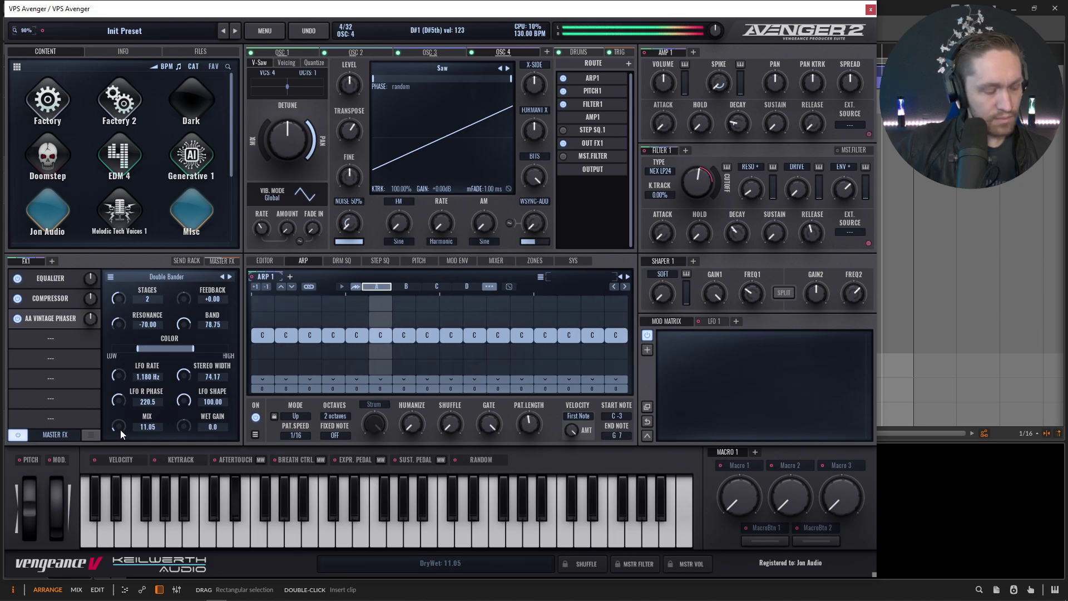
Insert a Delay in the fourth FX1 slot and narrow its filter band to about 350 Hz to 5.7 kHz.
{"action": "left_click", "coordinate": [55, 338]}
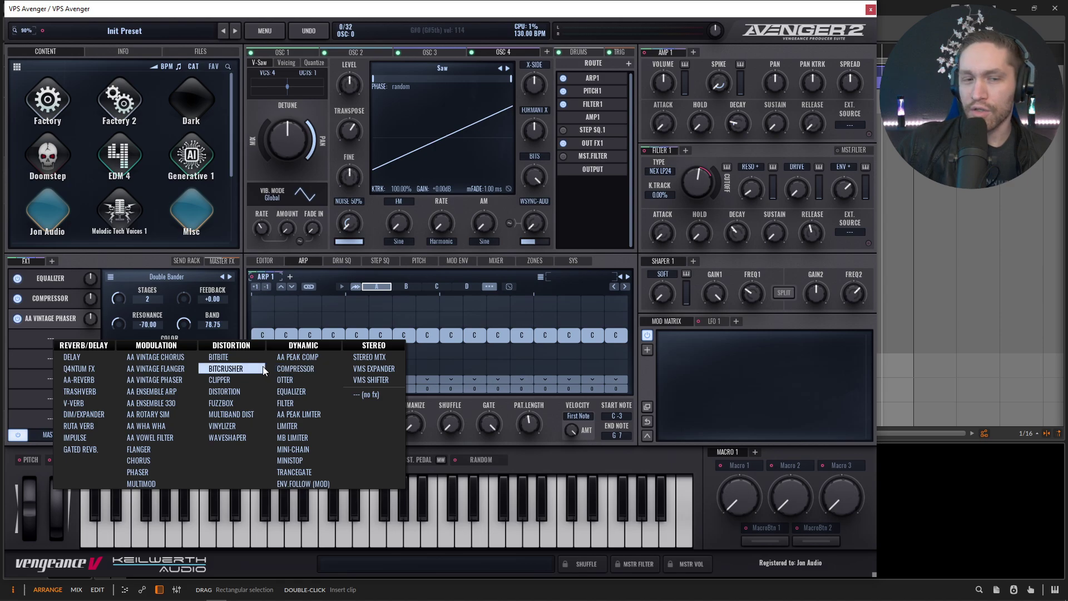
{"action": "left_click", "coordinate": [90, 358]}
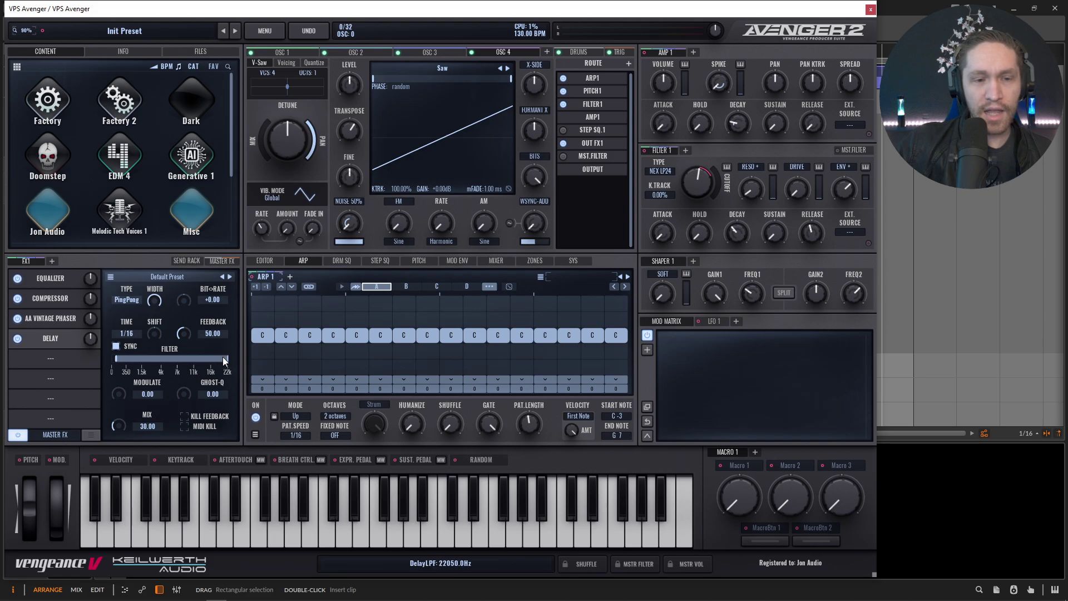
{"action": "left_click_drag", "start_coordinate": [115, 360], "coordinate": [126, 360]}
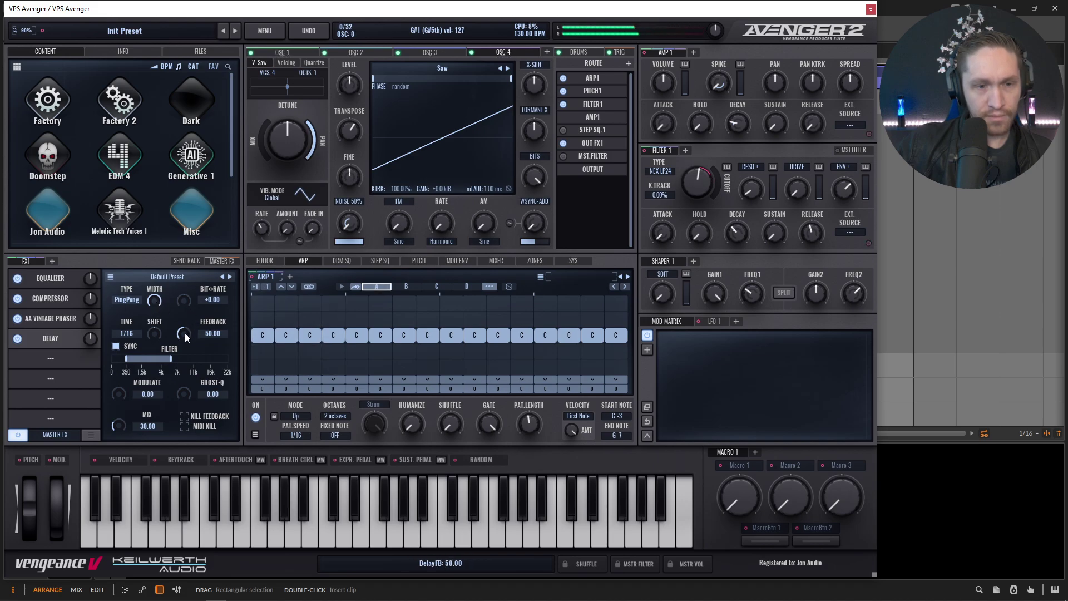
Set the Delay's feedback to 53.89 and mix to 32.22, and lengthen Filter 1's envelope decay to about 848 ms.
{"action": "left_click_drag", "start_coordinate": [183, 333], "coordinate": [184, 329]}
{"action": "left_click_drag", "start_coordinate": [118, 425], "coordinate": [118, 426]}
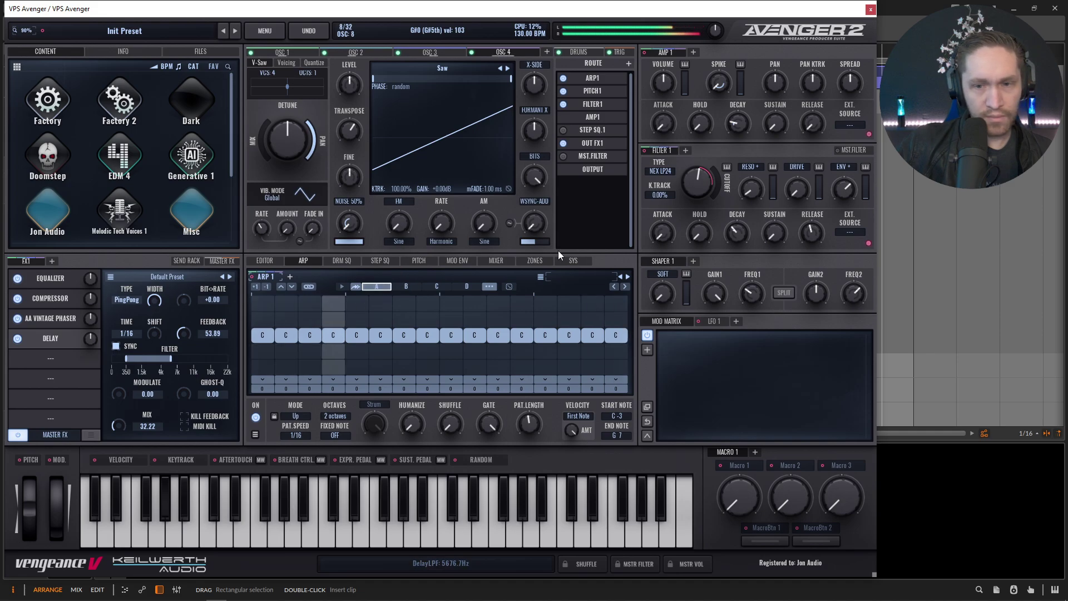
{"action": "mouse_move", "coordinate": [737, 233]}
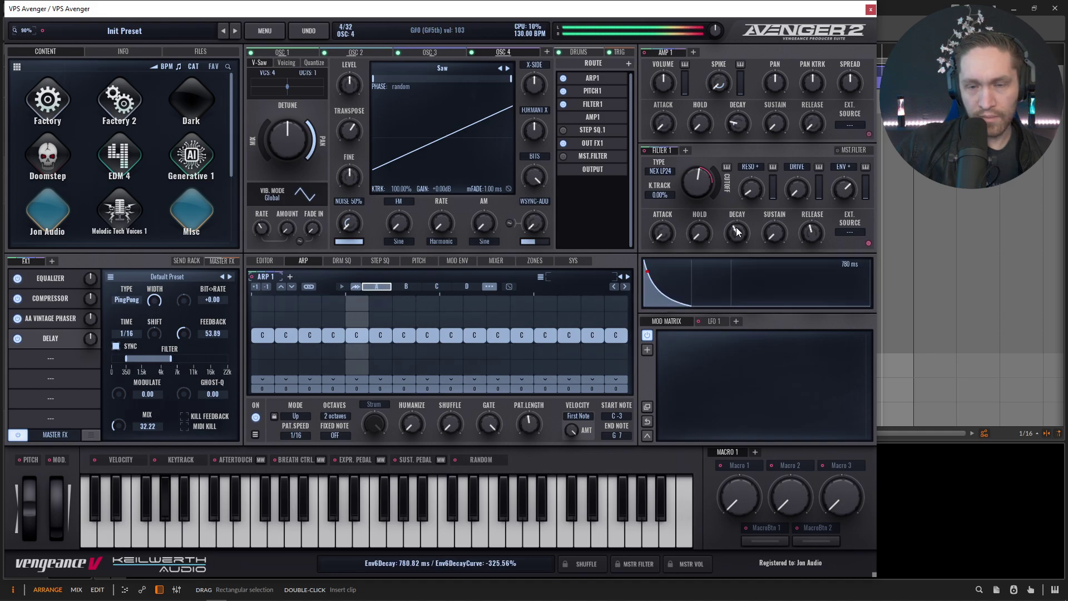
{"action": "scroll", "coordinate": [737, 233], "scroll_direction": "up", "scroll_amount": 1}
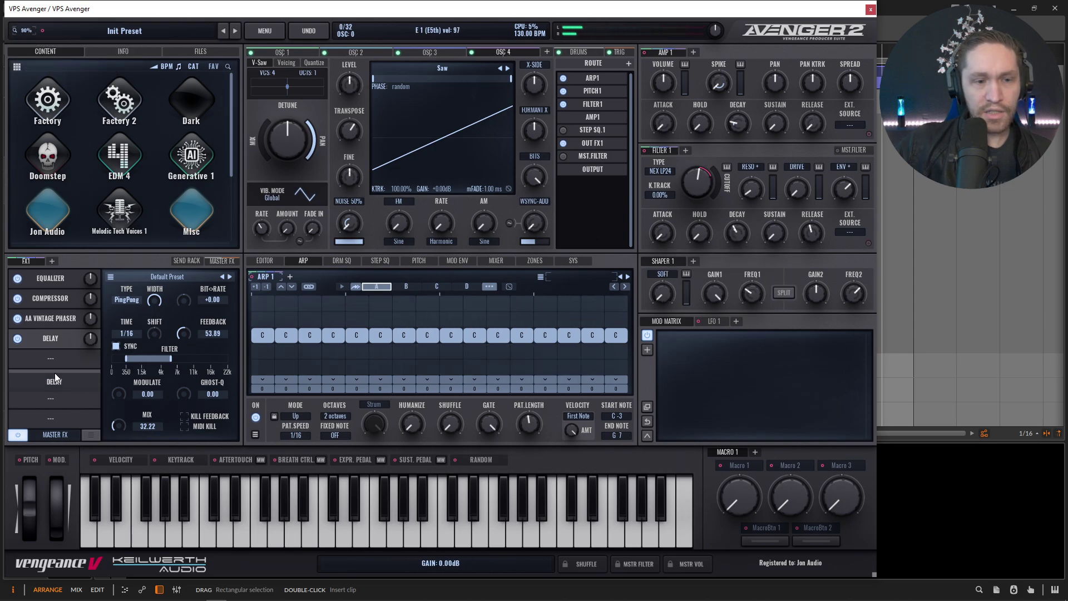
Move the Delay to the sixth FX1 slot and insert a Multiband Dist in the fourth slot.
{"action": "left_click_drag", "start_coordinate": [55, 378], "coordinate": [56, 374]}
{"action": "left_click", "coordinate": [51, 334]}
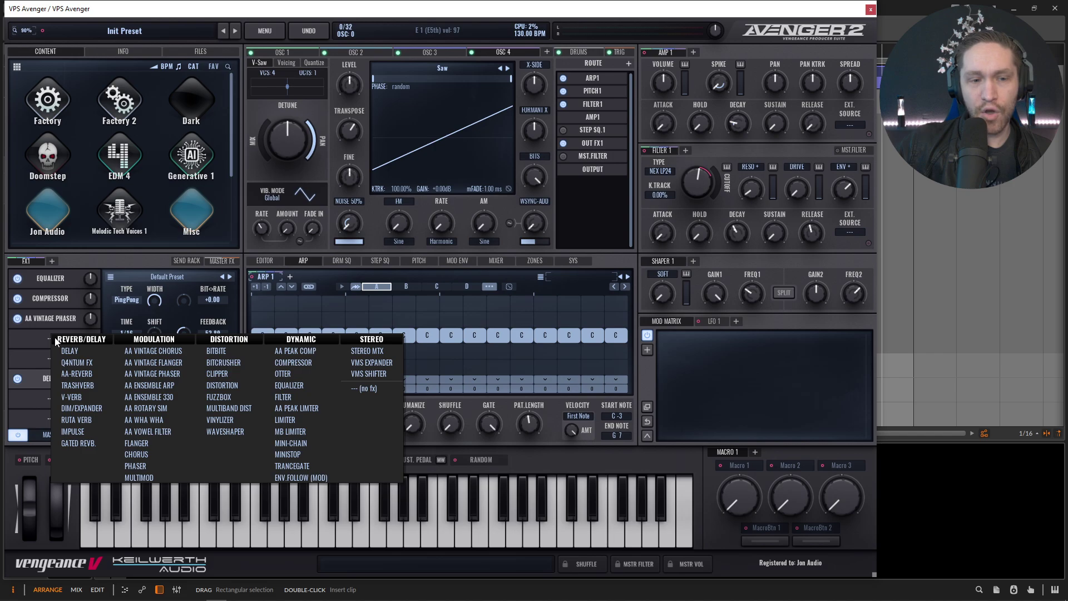
{"action": "left_click", "coordinate": [231, 408]}
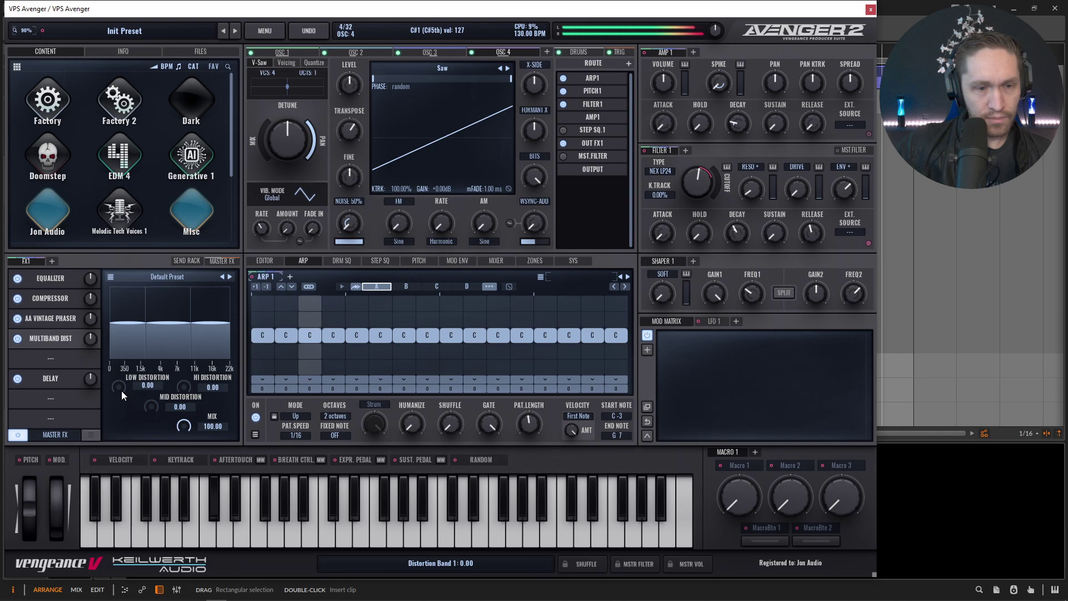
Set the Multiband Dist's low distortion to 13.89 and high distortion to 10.56, with low and high band gains at 2.2 dB.
{"action": "left_click_drag", "start_coordinate": [122, 390], "coordinate": [121, 376]}
{"action": "left_click_drag", "start_coordinate": [187, 387], "coordinate": [188, 376]}
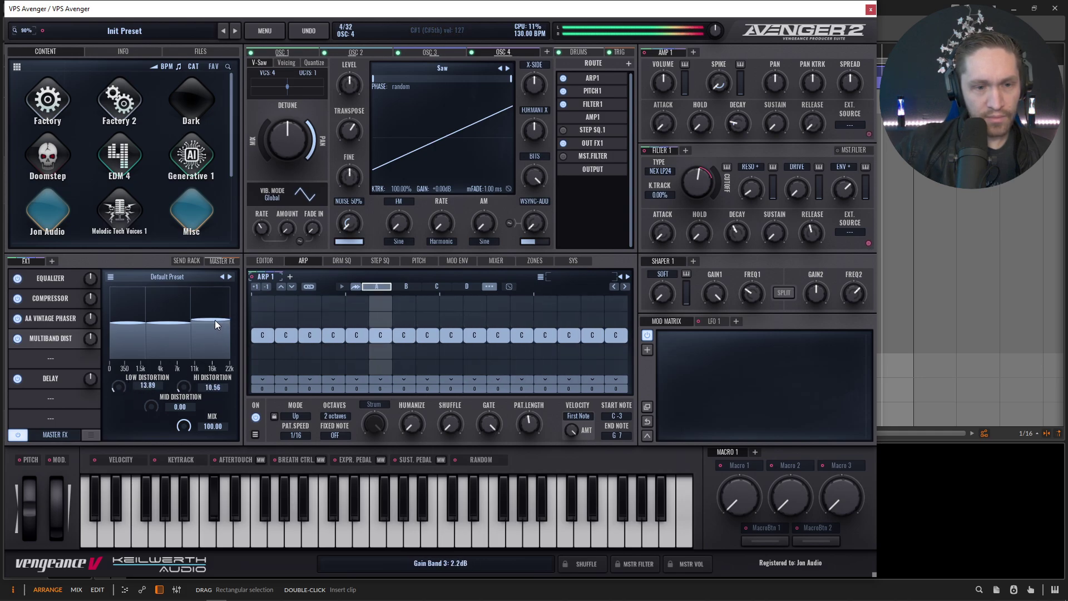
{"action": "left_click_drag", "start_coordinate": [130, 322], "coordinate": [132, 318]}
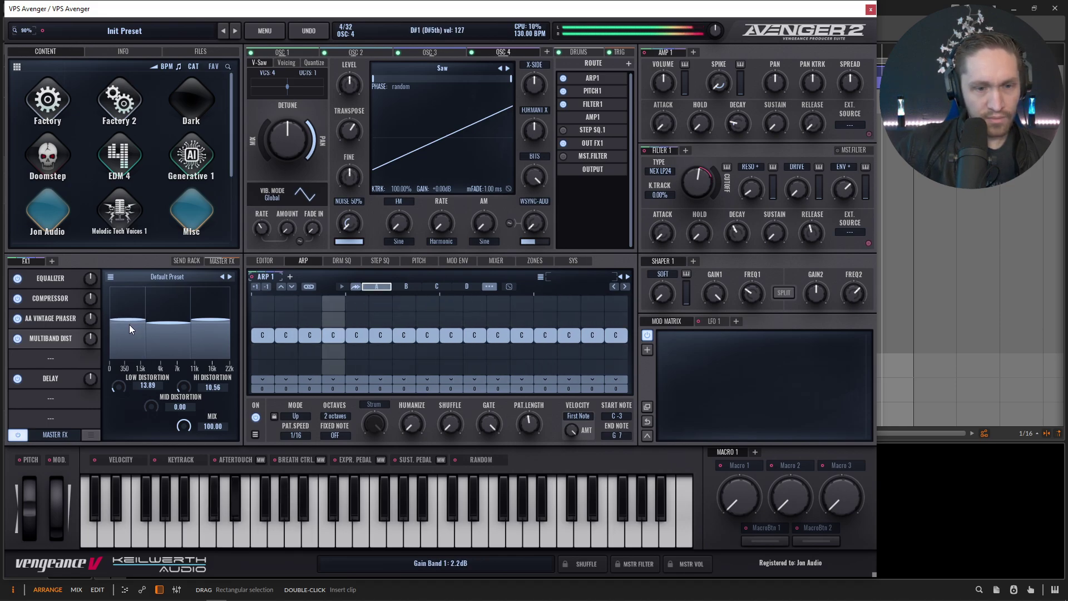
Insert an Otter in the fifth FX1 slot and raise its threshold to about -10.13 dB.
{"action": "left_click", "coordinate": [58, 361]}
{"action": "left_click", "coordinate": [314, 399]}
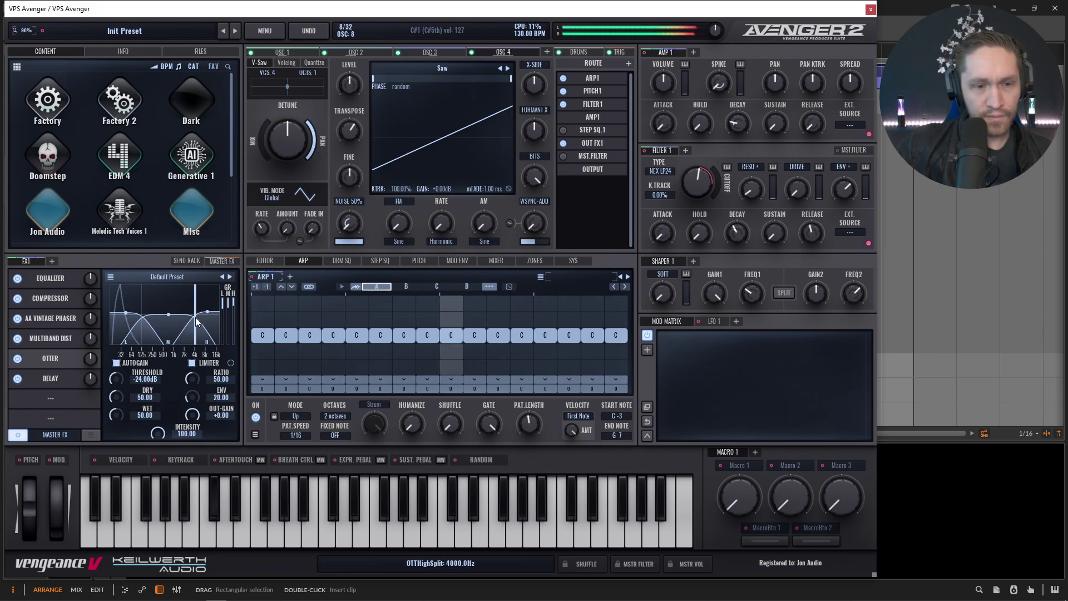
{"action": "left_click_drag", "start_coordinate": [116, 379], "coordinate": [123, 357]}
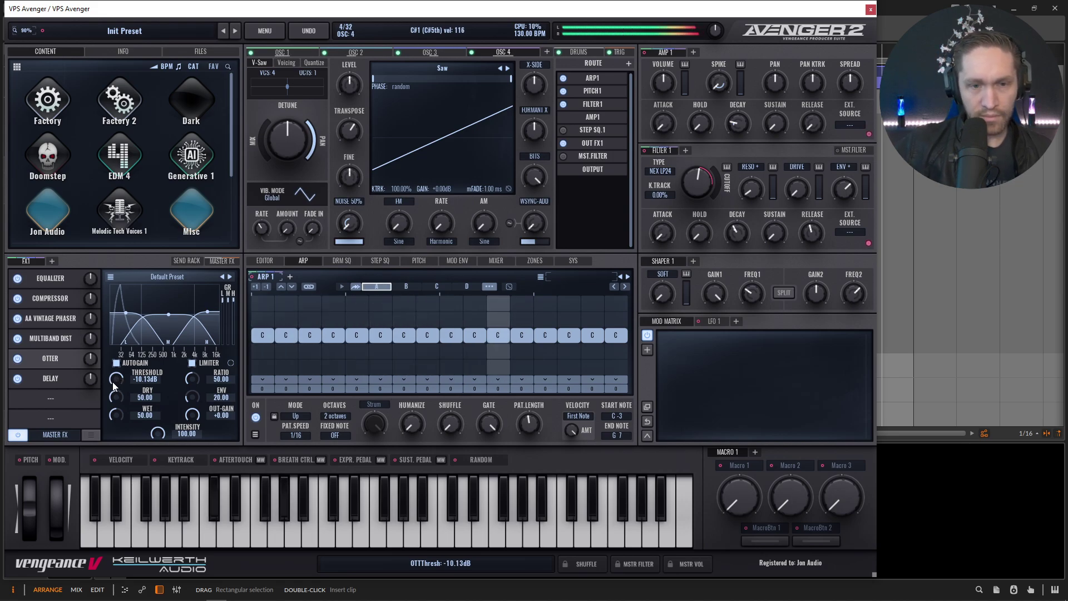
Lower the Multiband Dist's low band gain to the level of its mid band.
{"action": "left_click", "coordinate": [83, 338]}
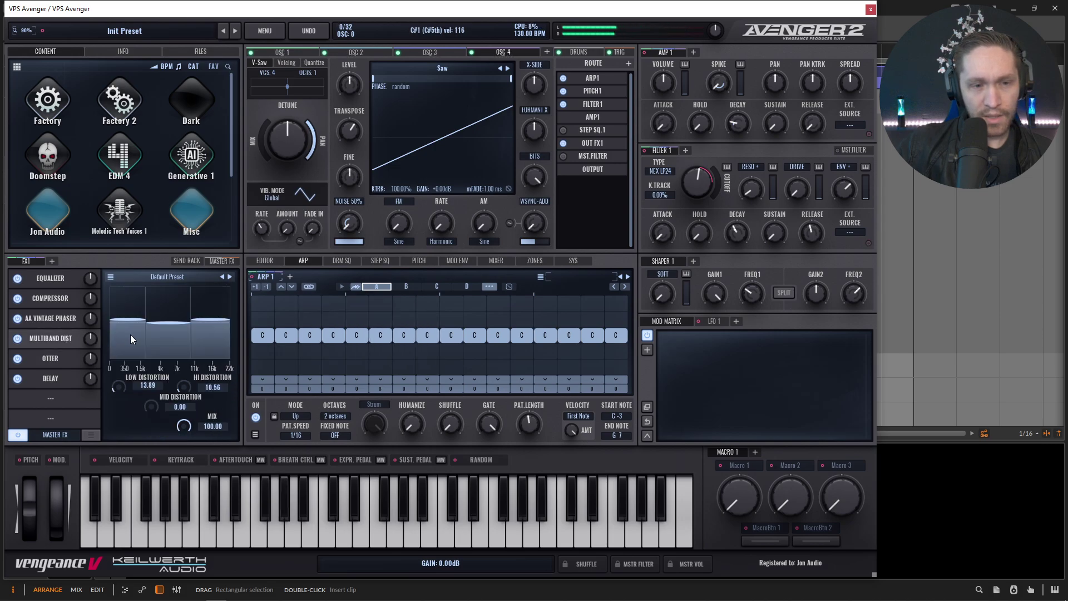
{"action": "left_click_drag", "start_coordinate": [132, 316], "coordinate": [132, 322]}
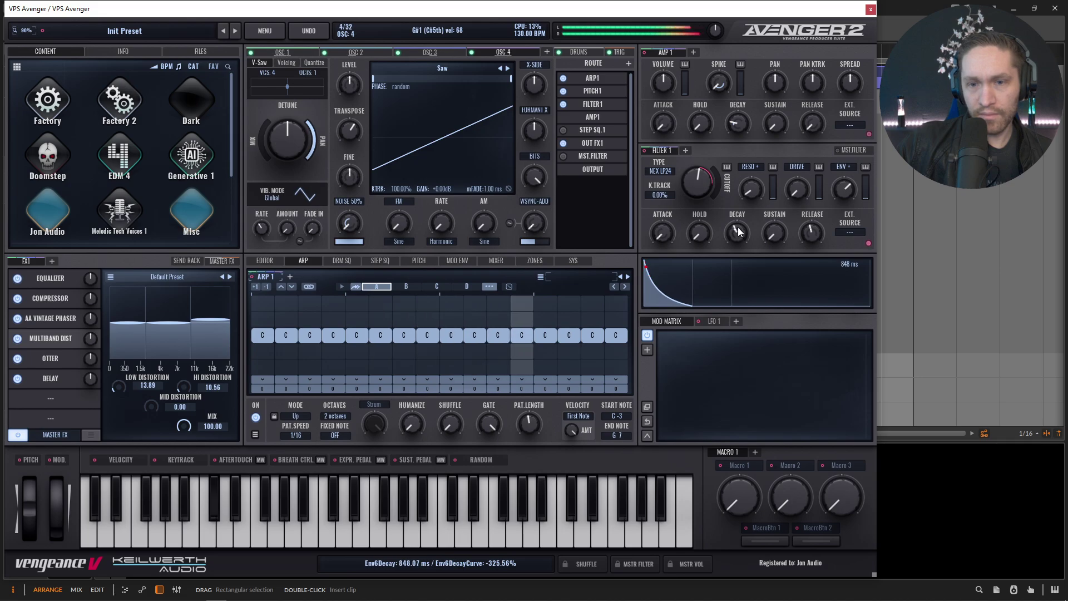
{"action": "mouse_move", "coordinate": [735, 232]}
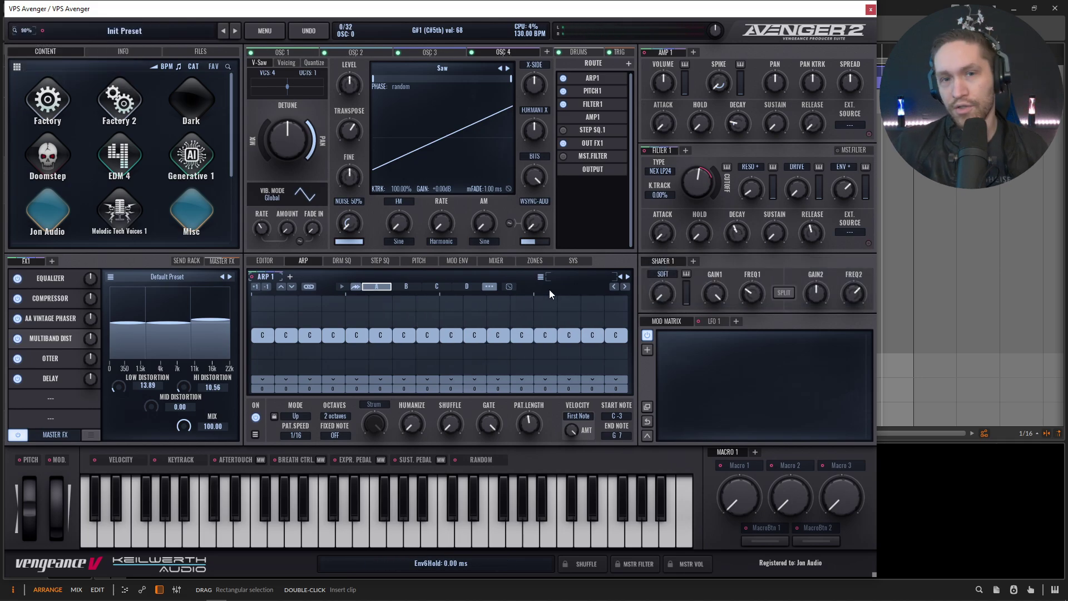
Load the Club Kit drumkit in the drum section and toggle playback.
{"action": "left_click", "coordinate": [581, 52]}
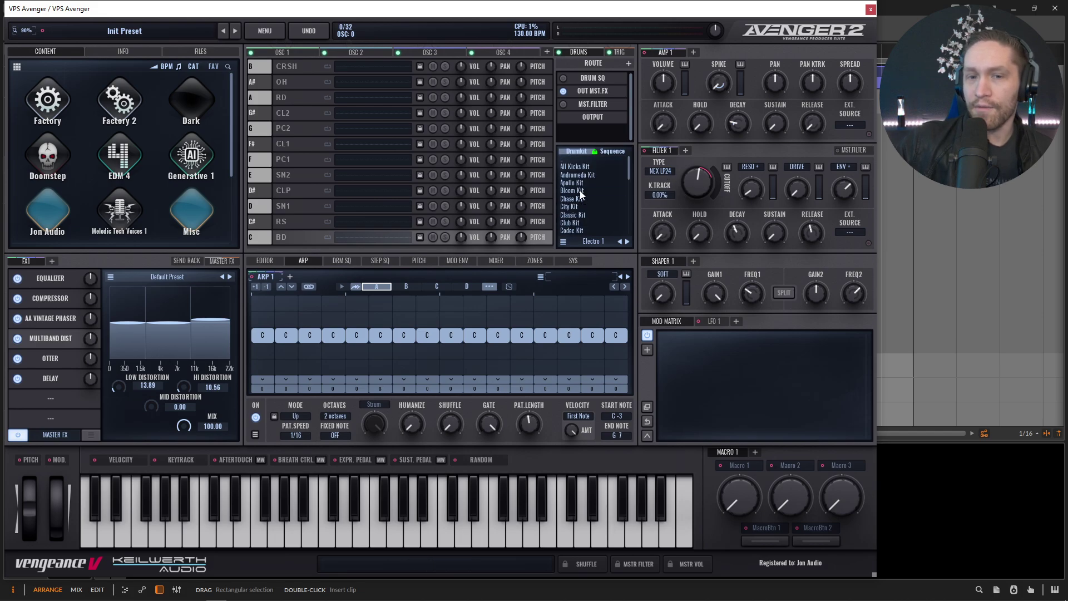
{"action": "left_click", "coordinate": [587, 222]}
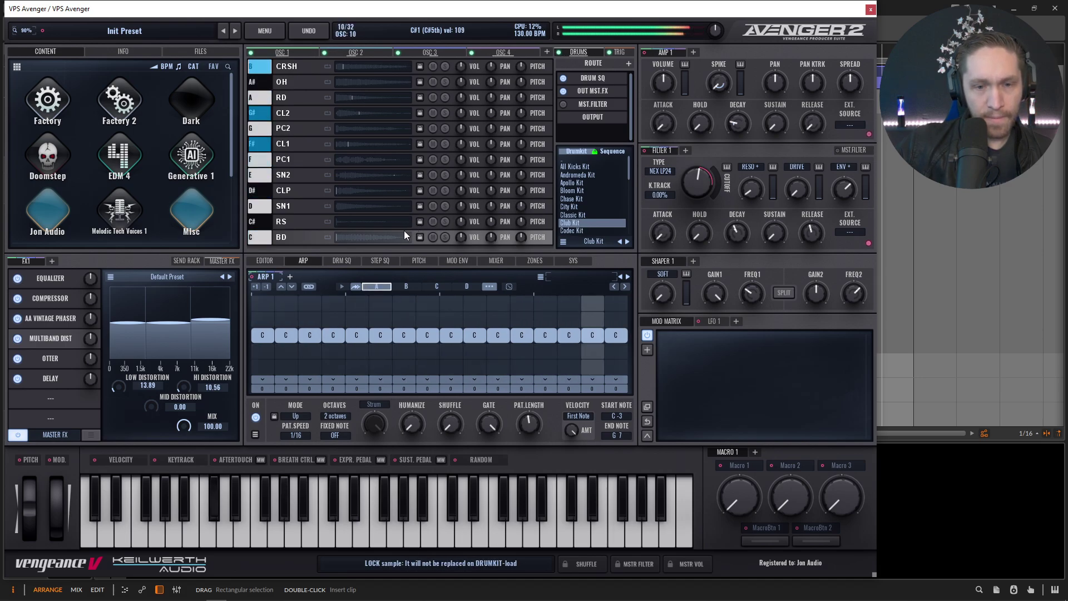
{"action": "key", "text": "space"}
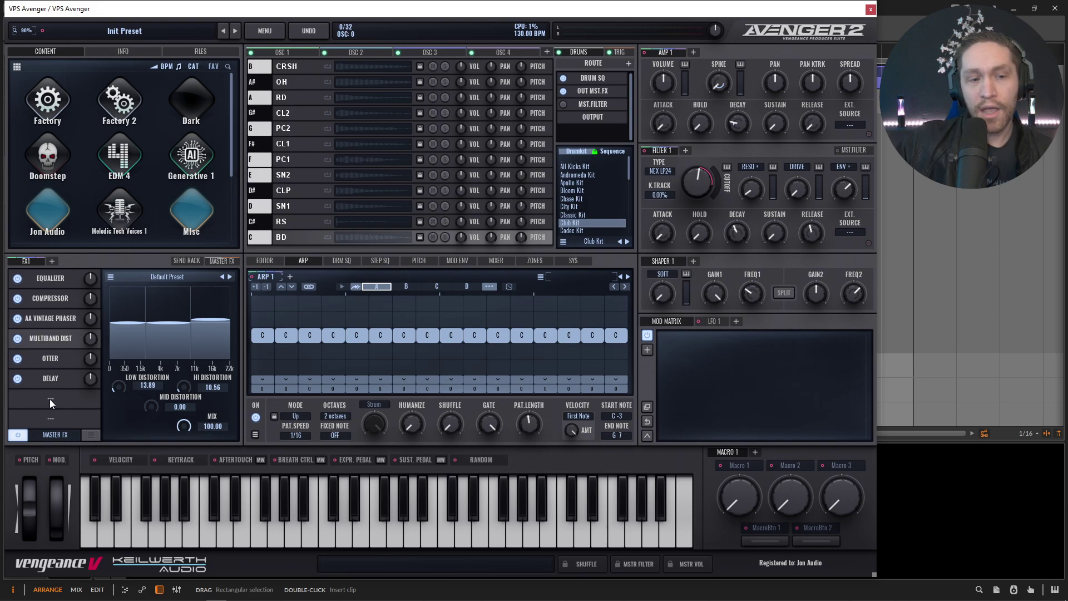
Insert a Mini-Chain in the last FX1 slot and raise its curve's start point to about 12%.
{"action": "left_click", "coordinate": [58, 421]}
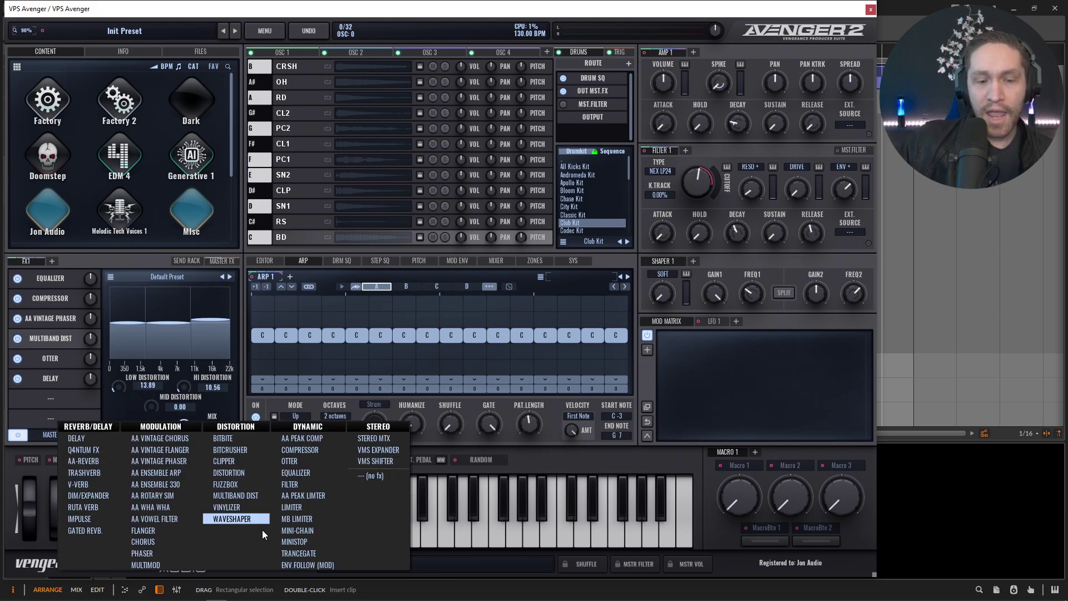
{"action": "left_click", "coordinate": [300, 530]}
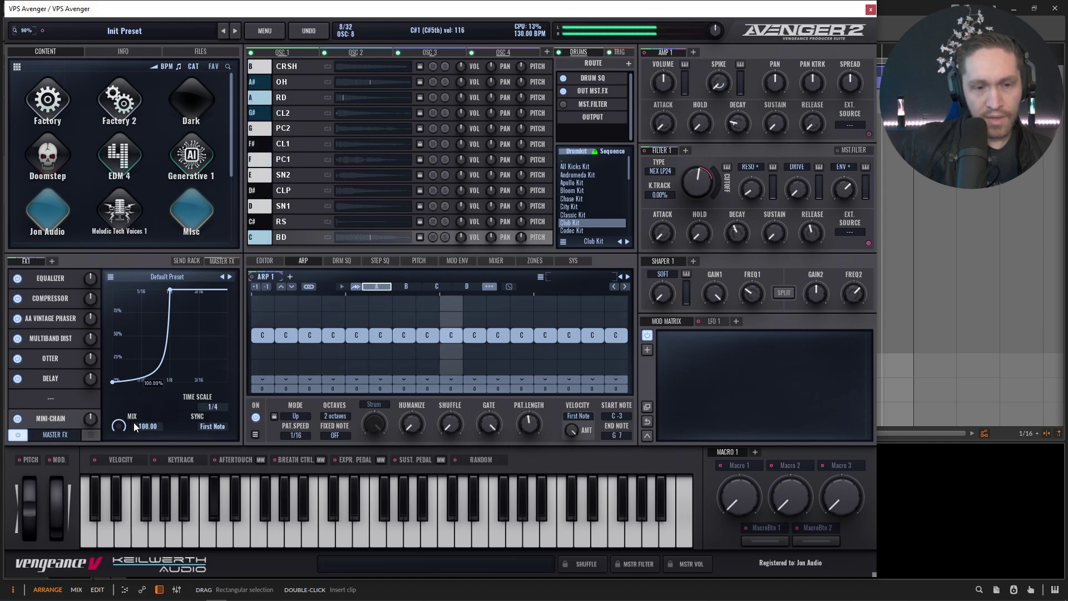
{"action": "mouse_move", "coordinate": [113, 383]}
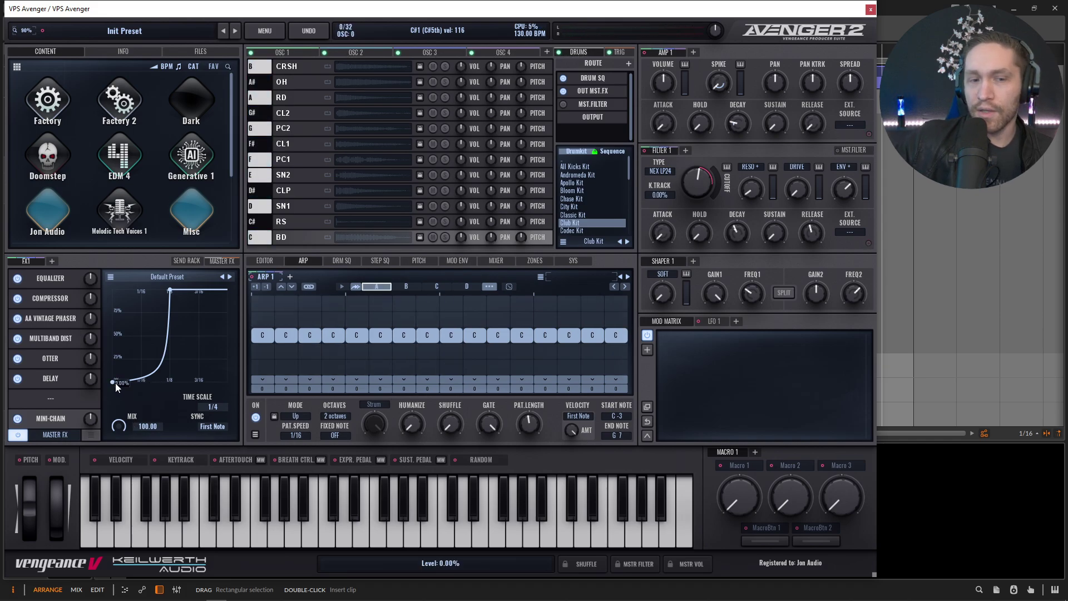
{"action": "mouse_move", "coordinate": [111, 382]}
{"action": "left_mouse_down"}
{"action": "mouse_move", "coordinate": [112, 369]}
{"action": "mouse_move", "coordinate": [118, 457]}
{"action": "mouse_move", "coordinate": [111, 369]}
{"action": "left_mouse_up"}
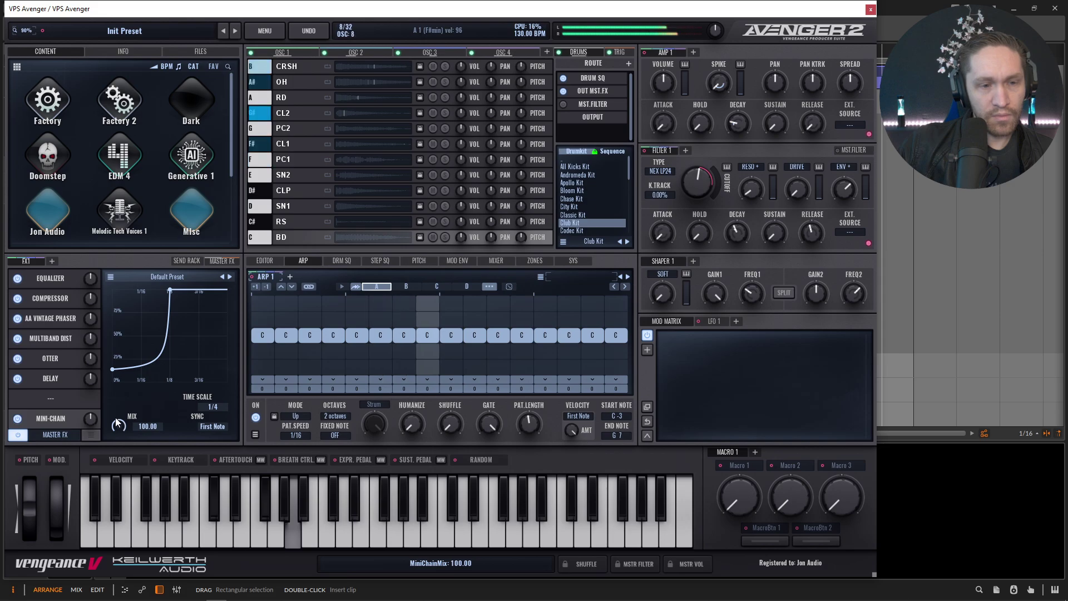
Set the Equalizer's first peak band to 58.6 Hz with 8.2 gain, and nudge its 4000 Hz band.
{"action": "left_click", "coordinate": [50, 278]}
{"action": "left_click", "coordinate": [169, 430]}
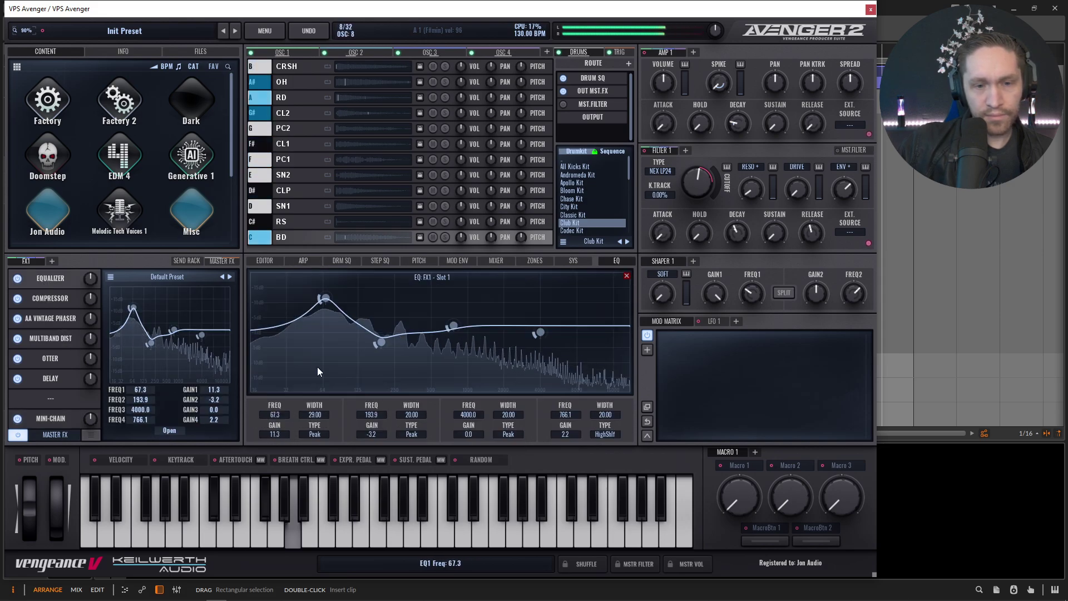
{"action": "left_click_drag", "start_coordinate": [326, 301], "coordinate": [315, 309]}
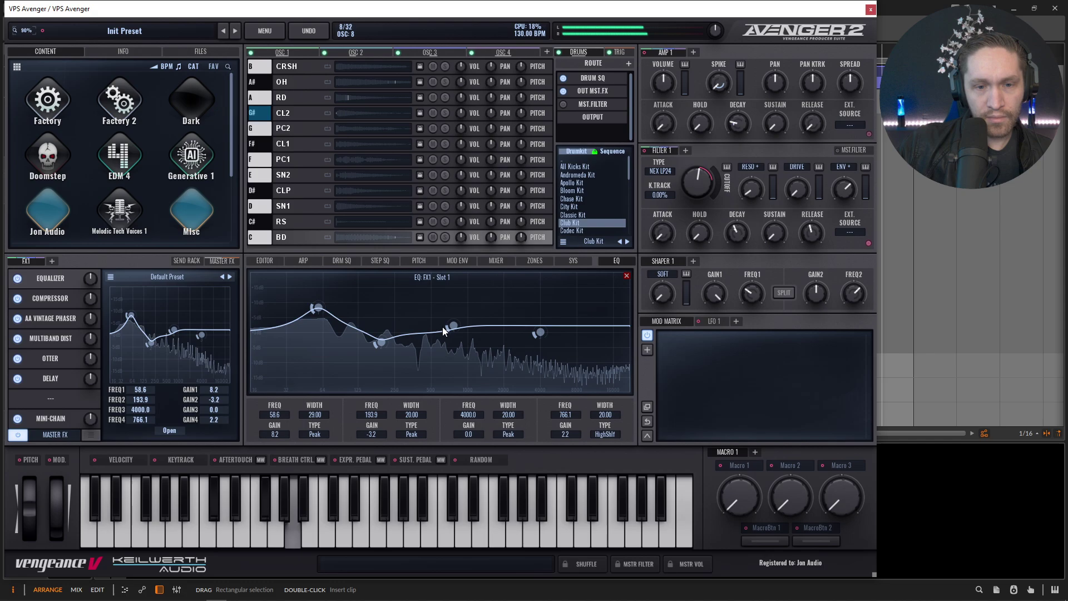
{"action": "left_click_drag", "start_coordinate": [453, 326], "coordinate": [455, 325]}
Raise the Multiband Dist's mid band gain, set its mid distortion to 10.56, and lower Filter 1's cutoff to about 468 Hz.
{"action": "left_click", "coordinate": [51, 337]}
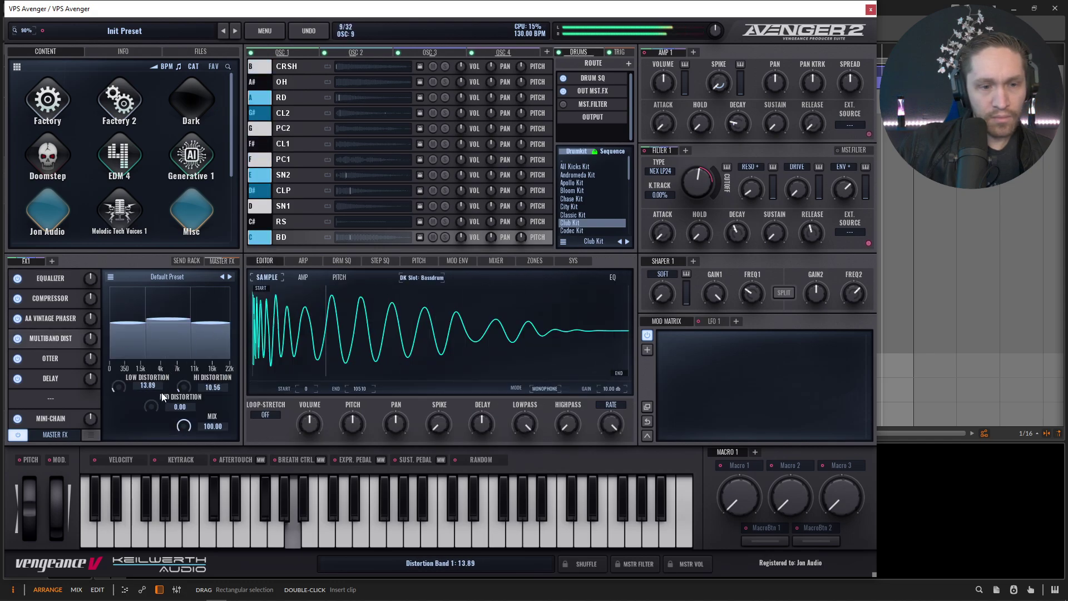
{"action": "scroll", "coordinate": [153, 400], "scroll_direction": "up", "scroll_amount": 3}
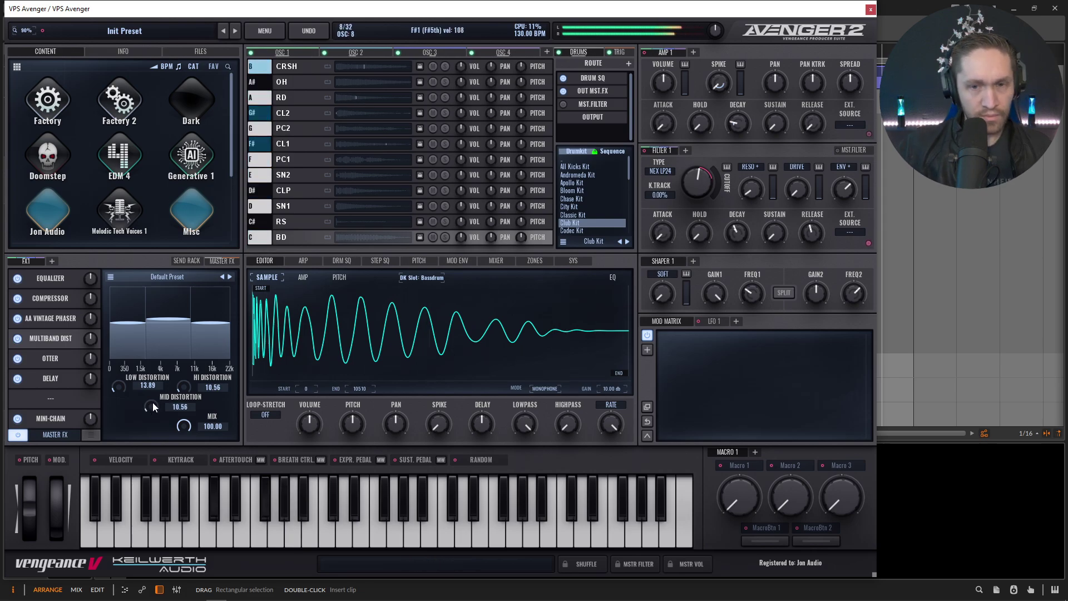
{"action": "mouse_move", "coordinate": [697, 188]}
{"action": "left_mouse_down"}
{"action": "mouse_move", "coordinate": [698, 203]}
{"action": "mouse_move", "coordinate": [692, 179]}
{"action": "mouse_move", "coordinate": [706, 178]}
{"action": "left_mouse_up"}
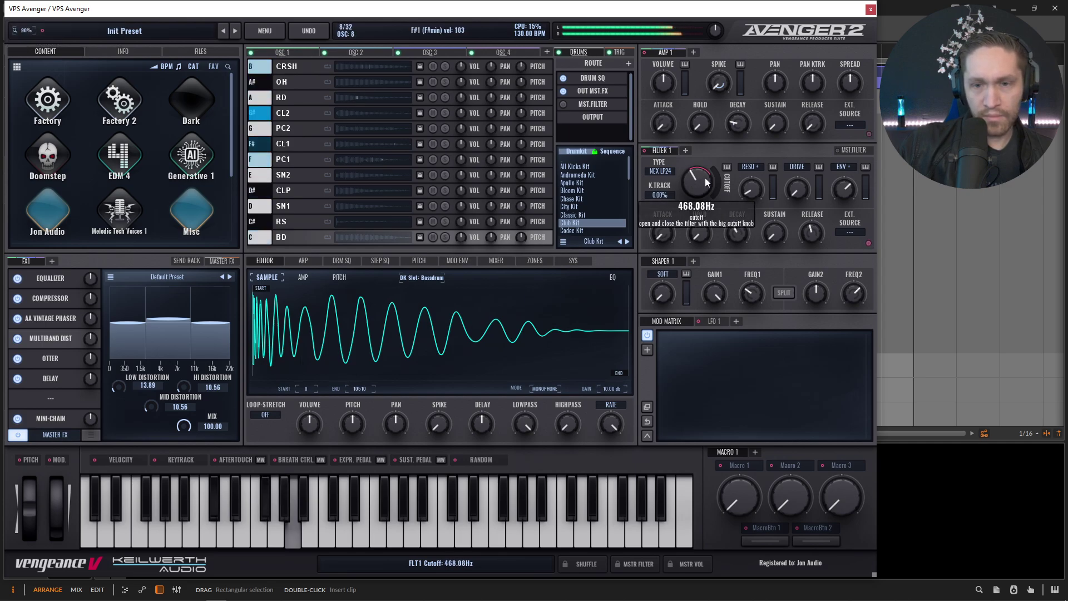
Raise Amp 1's spread and load the Codec Kit drumkit.
{"action": "mouse_move", "coordinate": [850, 82]}
{"action": "left_mouse_down"}
{"action": "mouse_move", "coordinate": [843, 52]}
{"action": "mouse_move", "coordinate": [842, 71]}
{"action": "left_mouse_up"}
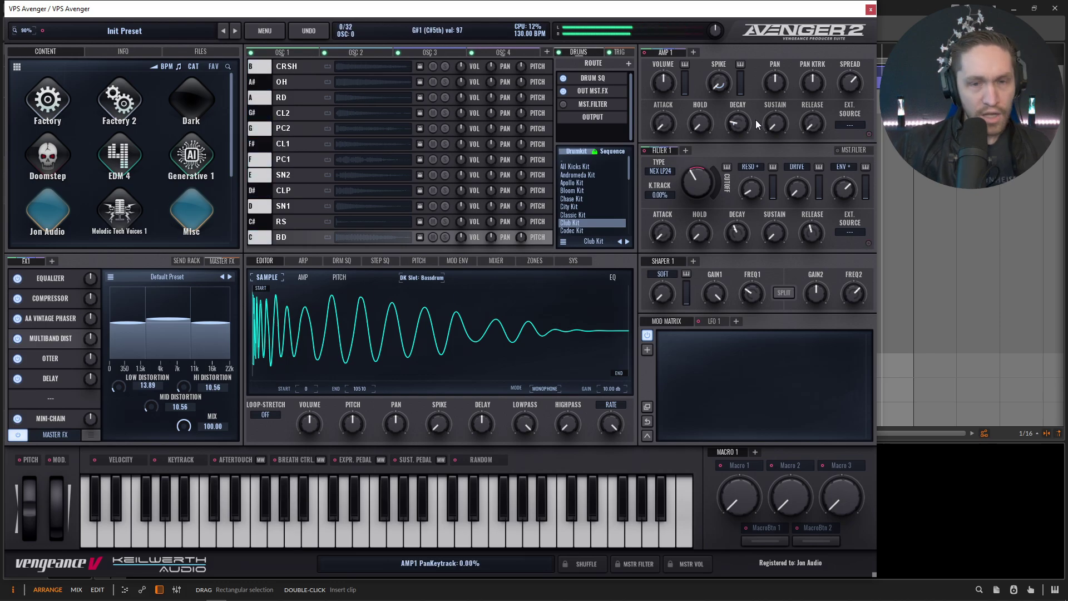
{"action": "left_click", "coordinate": [584, 230]}
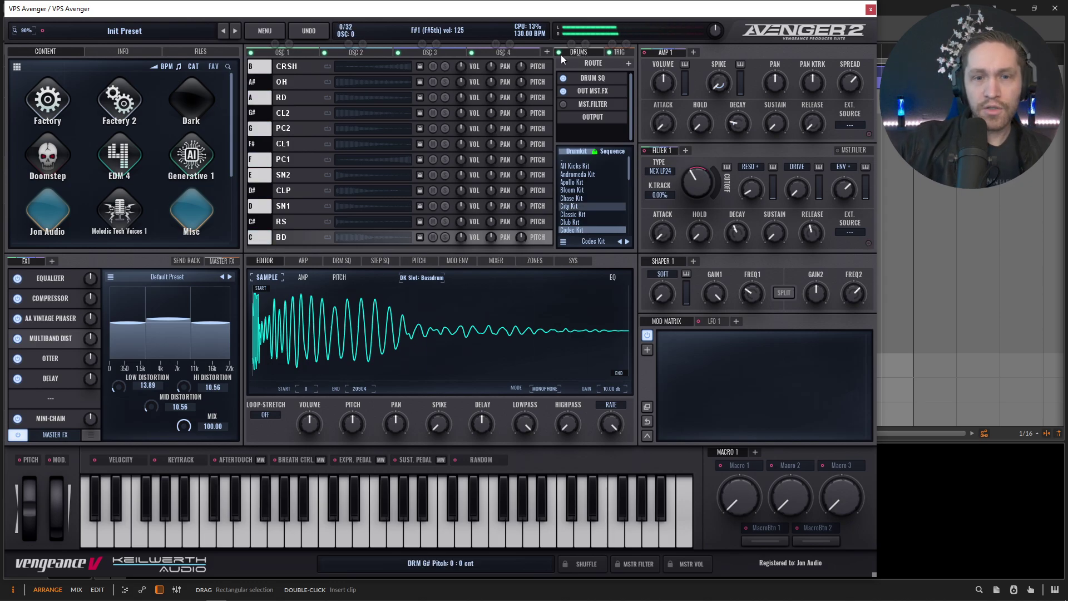
Mute the drums and bypass the AA Vintage Phaser during playback.
{"action": "left_click", "coordinate": [571, 44]}
{"action": "left_click", "coordinate": [63, 319]}
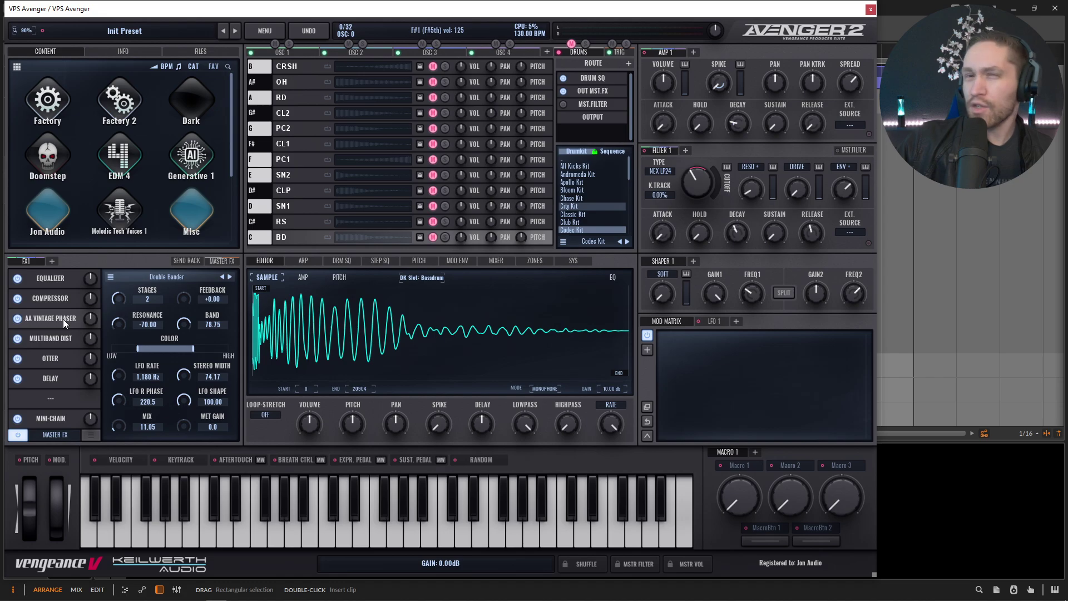
{"action": "key", "text": "space"}
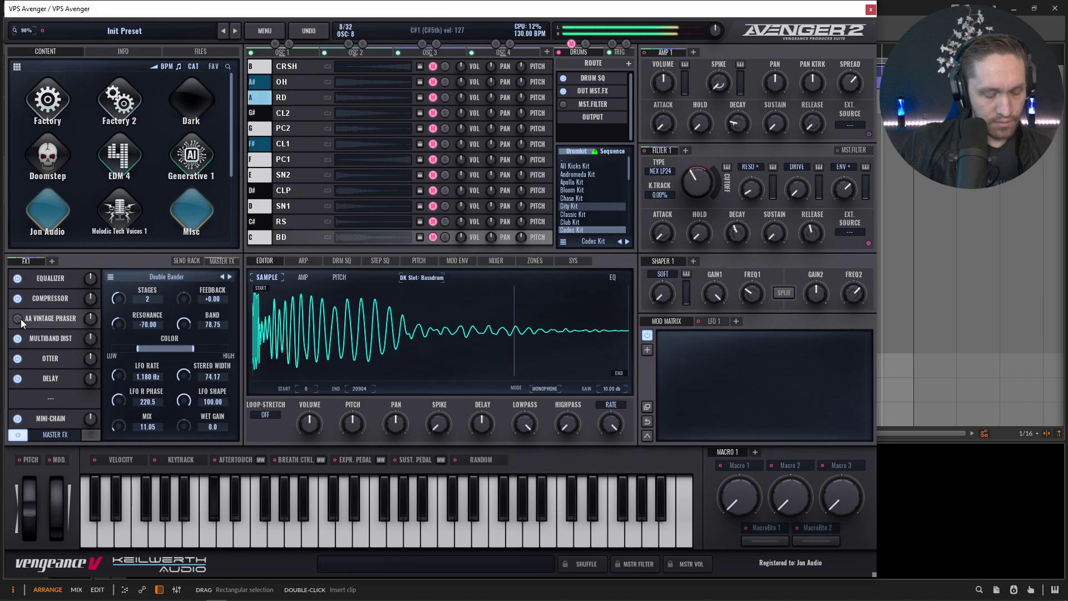
Raise Filter 1's cutoff to about the middle of its range and unmute the drums.
{"action": "mouse_move", "coordinate": [699, 165]}
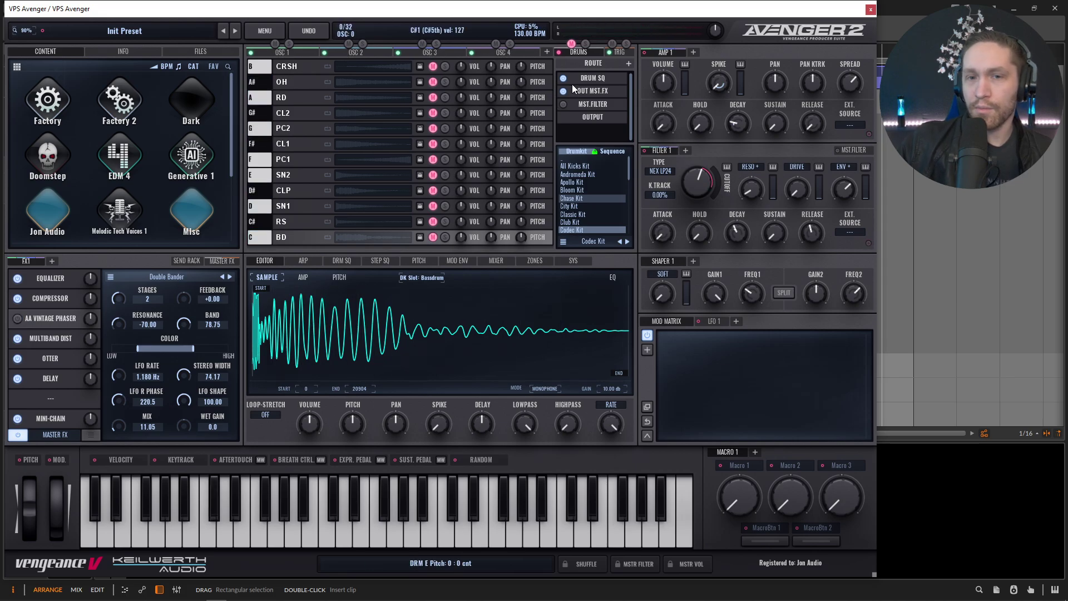
{"action": "left_click", "coordinate": [571, 43]}
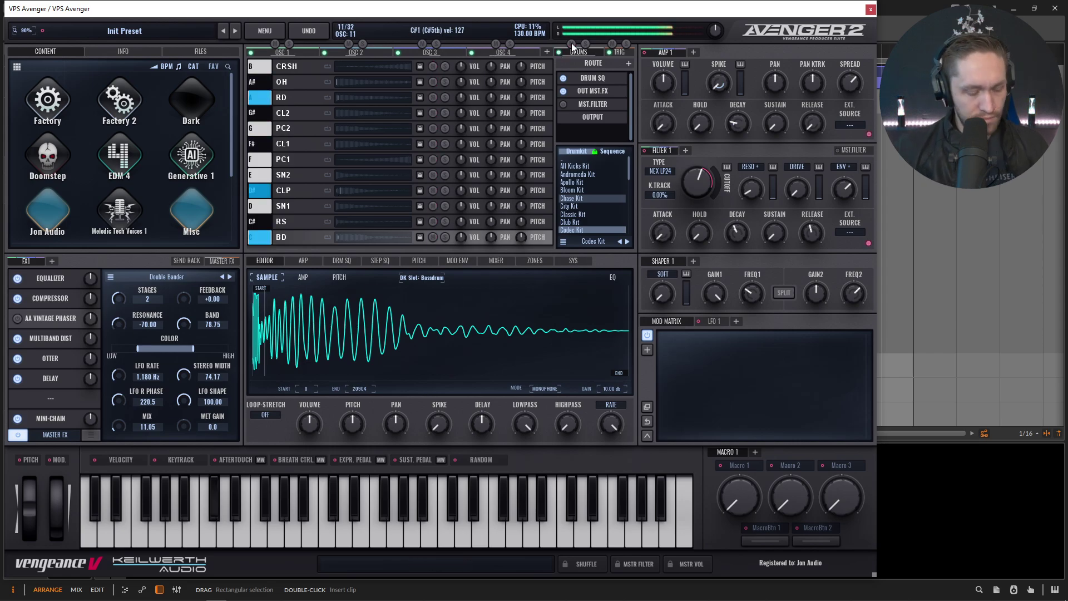
Restart playback and lower Filter 1's cutoff to about 431.50 Hz or slightly below.
{"action": "mouse_move", "coordinate": [699, 187]}
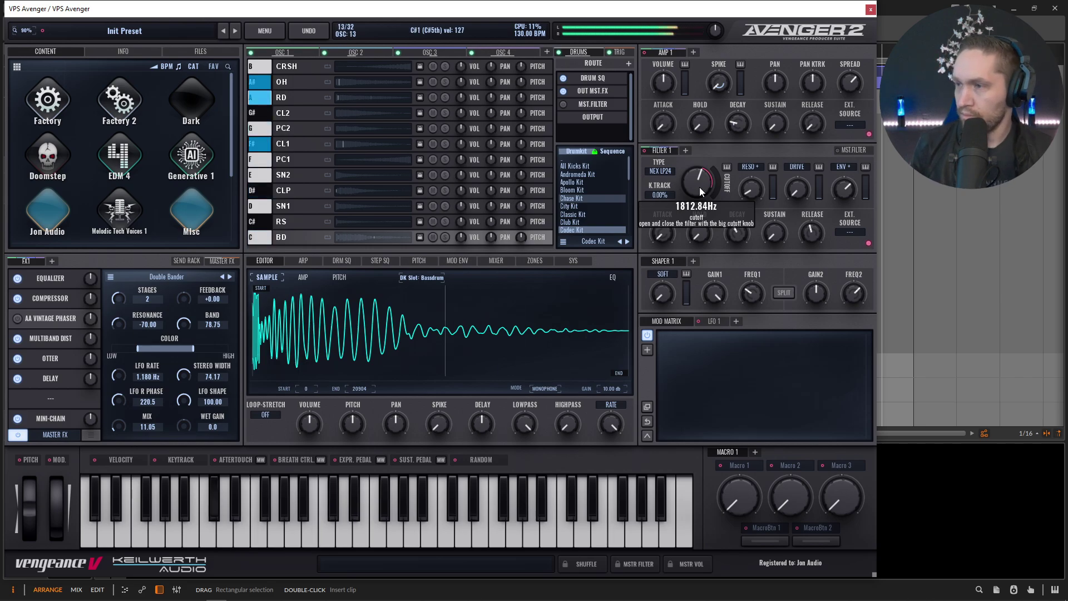
{"action": "key", "text": "space"}
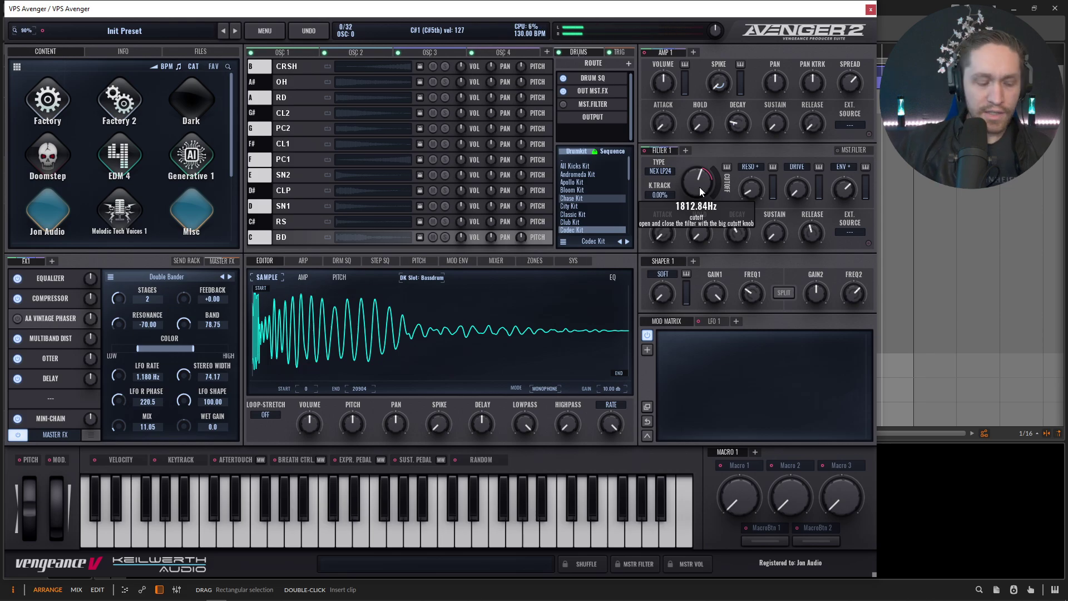
{"action": "key", "text": "space"}
{"action": "scroll", "coordinate": [699, 187], "scroll_direction": "down", "scroll_amount": 5}
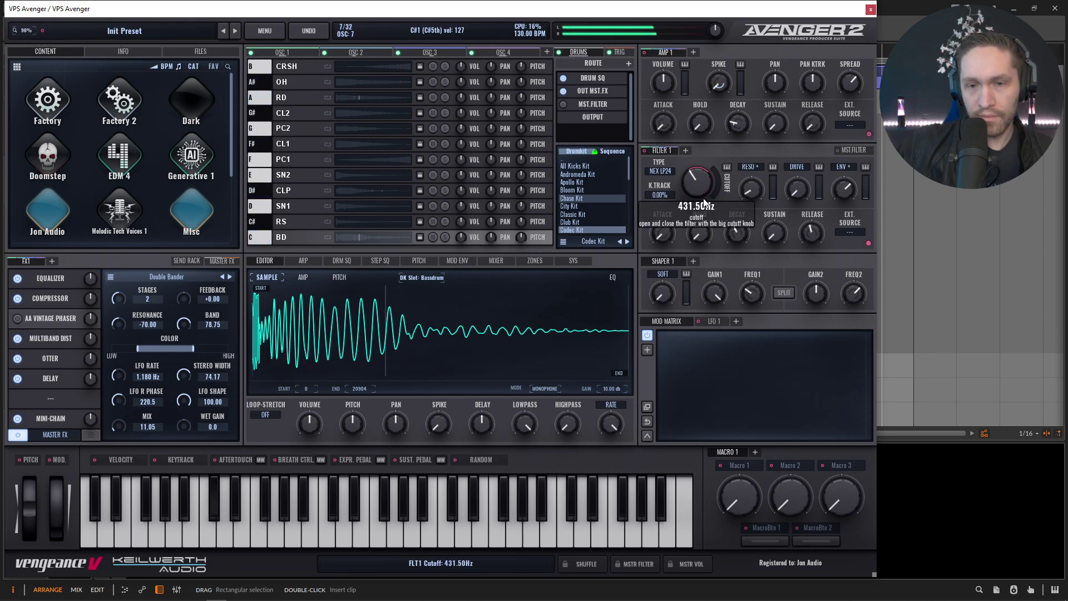
{"action": "scroll", "coordinate": [704, 207], "scroll_direction": "down", "scroll_amount": 1}
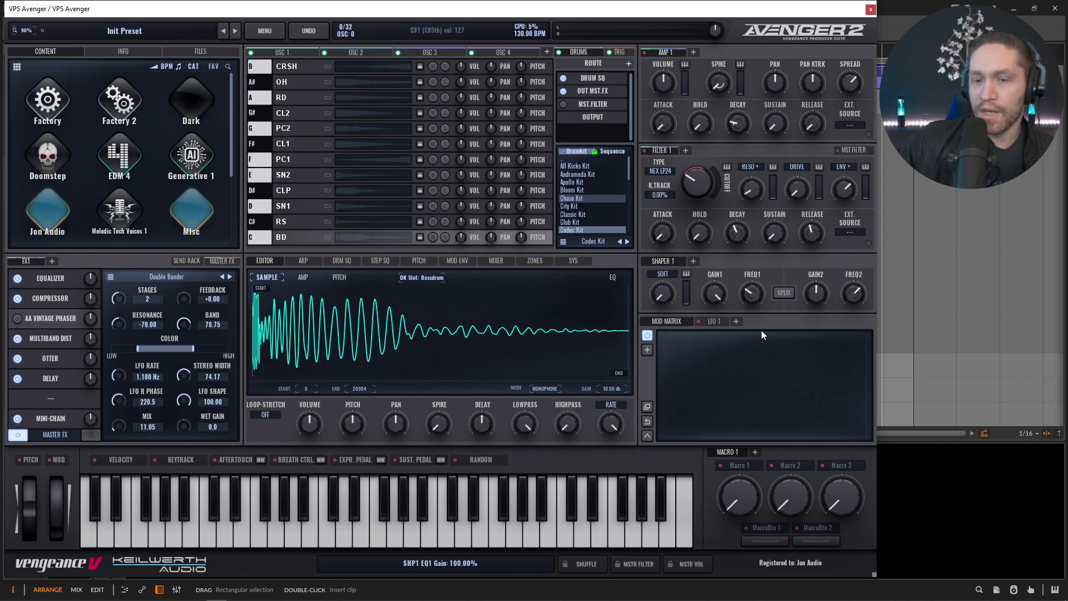
Map Macro 1 to Filter 1's cutoff with an amount of about 33 and the base cutoff near 99 Hz, keeping the drums muted.
{"action": "left_click_drag", "start_coordinate": [726, 442], "coordinate": [696, 201]}
{"action": "left_click", "coordinate": [571, 44]}
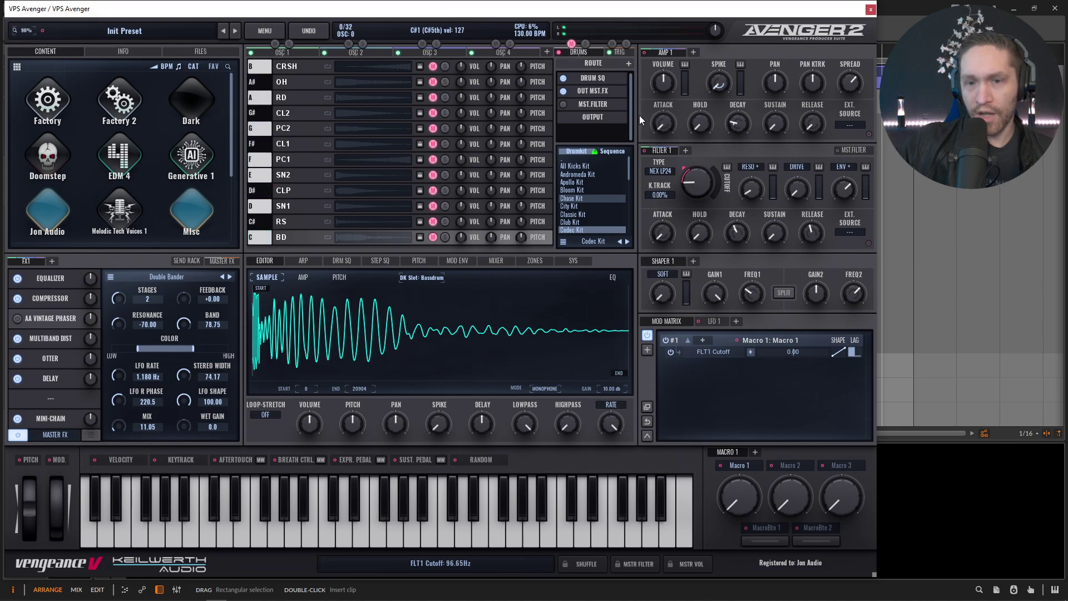
{"action": "scroll", "coordinate": [698, 188], "scroll_direction": "up", "scroll_amount": 1}
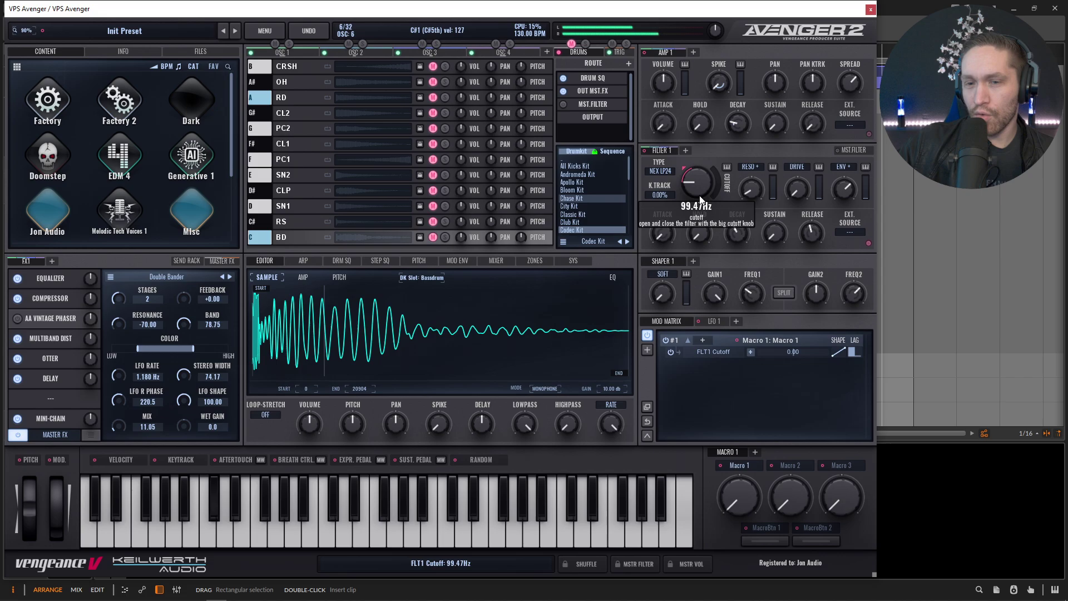
{"action": "left_click_drag", "start_coordinate": [743, 503], "coordinate": [748, 311]}
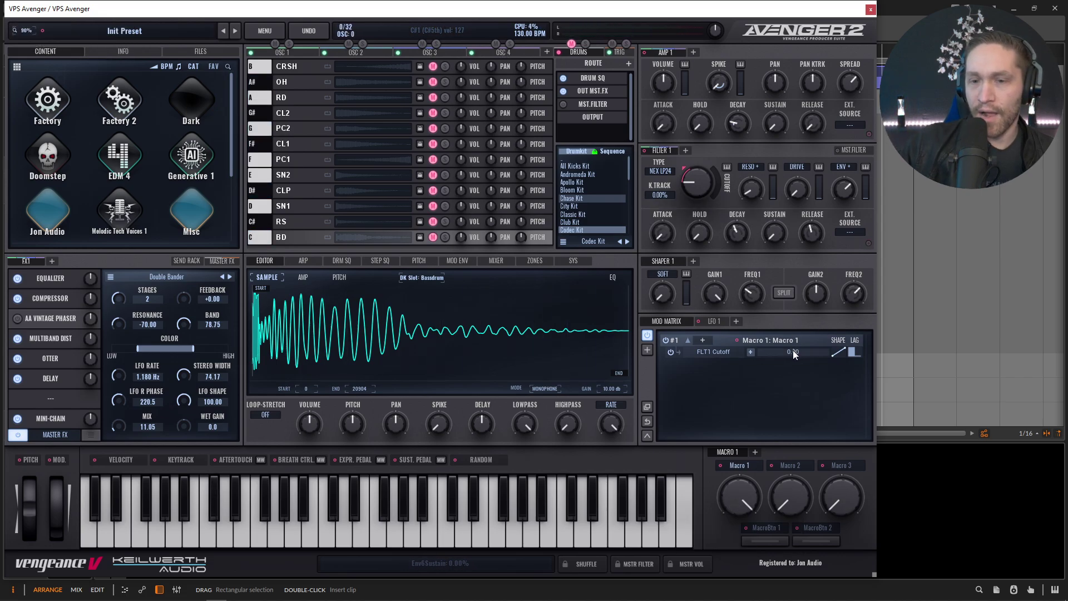
{"action": "mouse_move", "coordinate": [793, 350]}
{"action": "left_mouse_down"}
{"action": "mouse_move", "coordinate": [817, 352]}
{"action": "mouse_move", "coordinate": [807, 350]}
{"action": "left_mouse_up"}
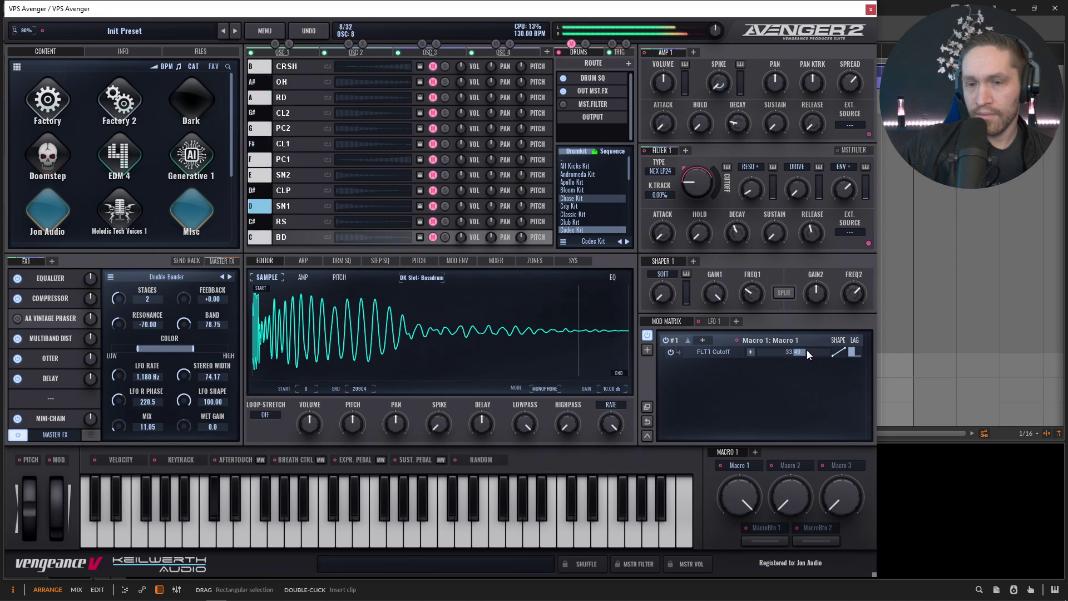
Rename Macro 1 as cutoff and, with the drums unmuted, lower it to about a quarter of its range during playback.
{"action": "double_click", "coordinate": [738, 466]}
{"action": "key", "text": "Escape"}
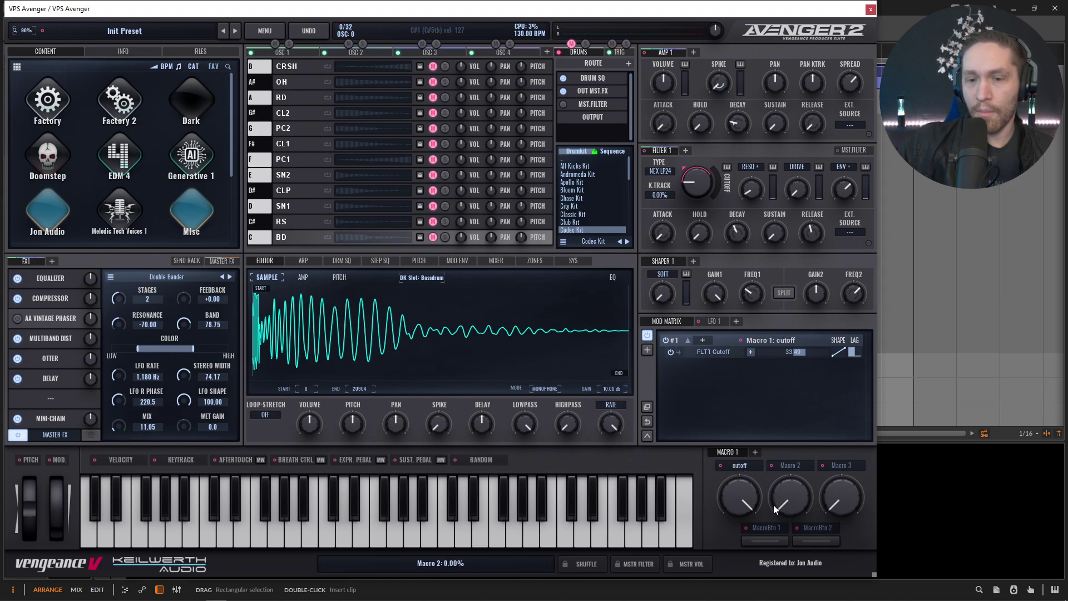
{"action": "mouse_move", "coordinate": [739, 496]}
{"action": "left_mouse_down"}
{"action": "mouse_move", "coordinate": [742, 576]}
{"action": "mouse_move", "coordinate": [747, 485]}
{"action": "mouse_move", "coordinate": [751, 568]}
{"action": "mouse_move", "coordinate": [740, 550]}
{"action": "mouse_move", "coordinate": [739, 466]}
{"action": "mouse_move", "coordinate": [733, 573]}
{"action": "mouse_move", "coordinate": [736, 484]}
{"action": "left_mouse_up"}
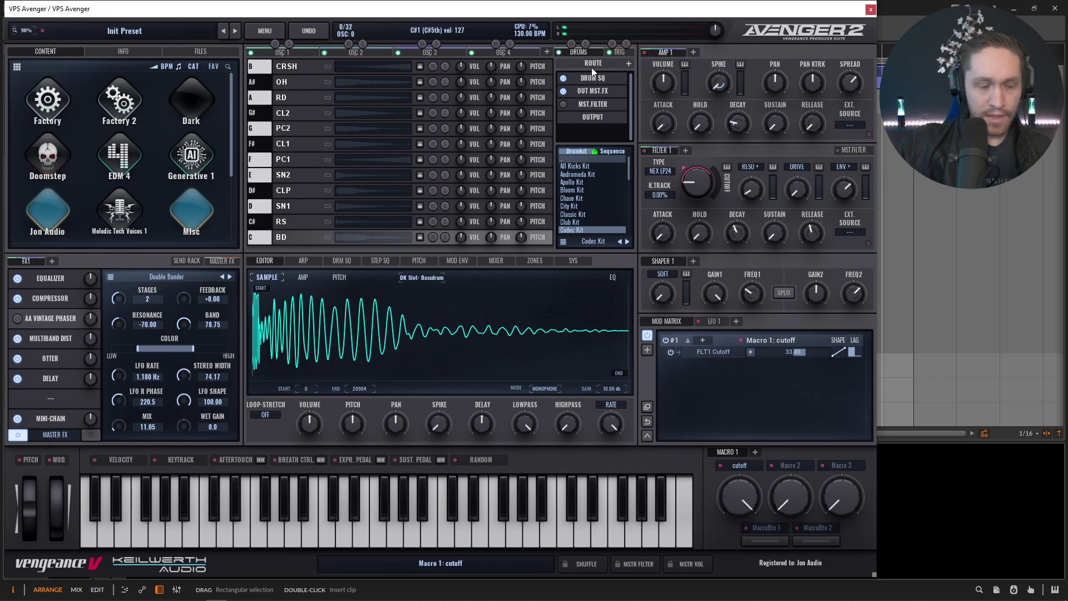
{"action": "mouse_move", "coordinate": [739, 488]}
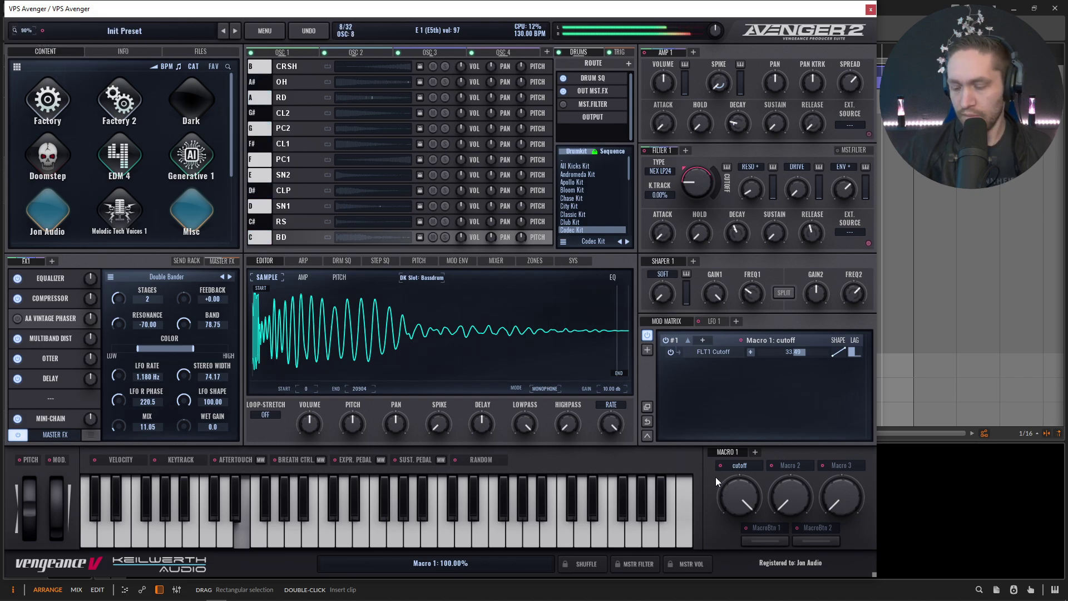
{"action": "left_click_drag", "start_coordinate": [756, 507], "coordinate": [737, 570]}
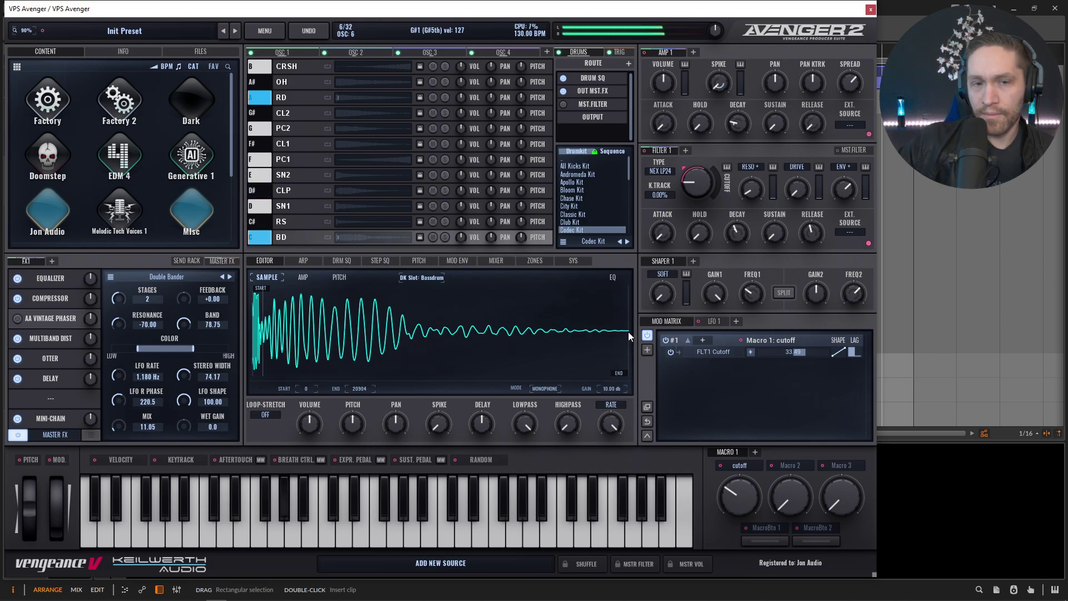
Mute the drums and raise the Delay effect's feedback to 57.22.
{"action": "mouse_move", "coordinate": [572, 44]}
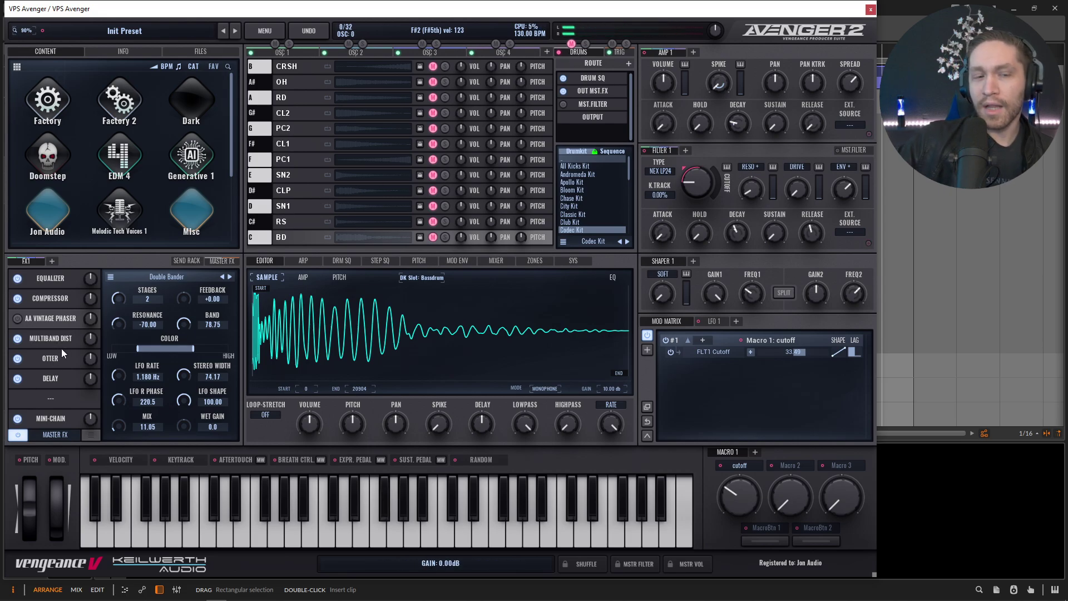
{"action": "left_click", "coordinate": [61, 380]}
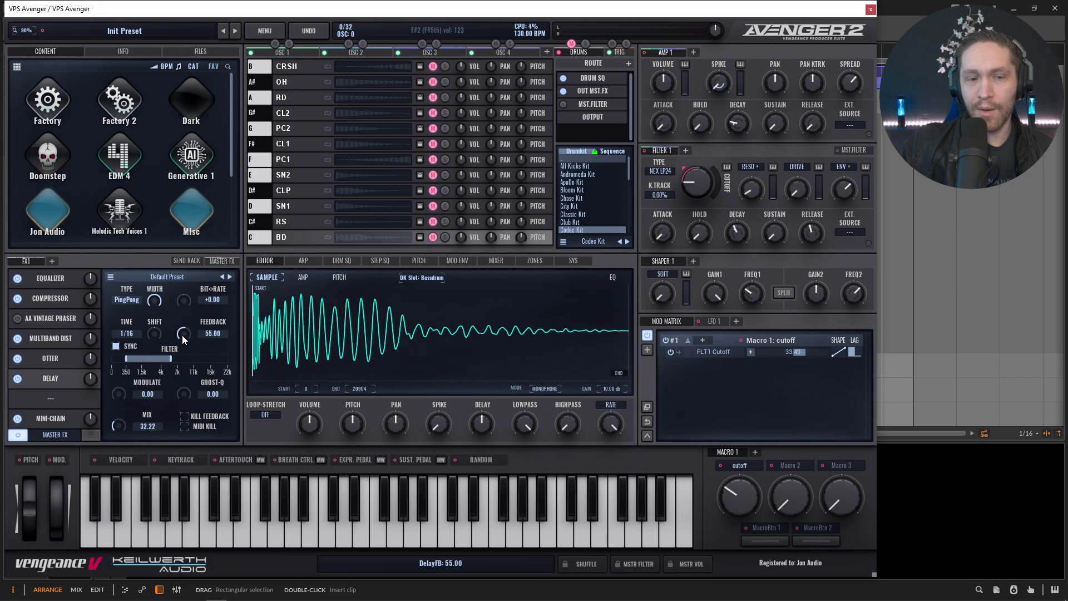
{"action": "left_click_drag", "start_coordinate": [182, 335], "coordinate": [183, 332]}
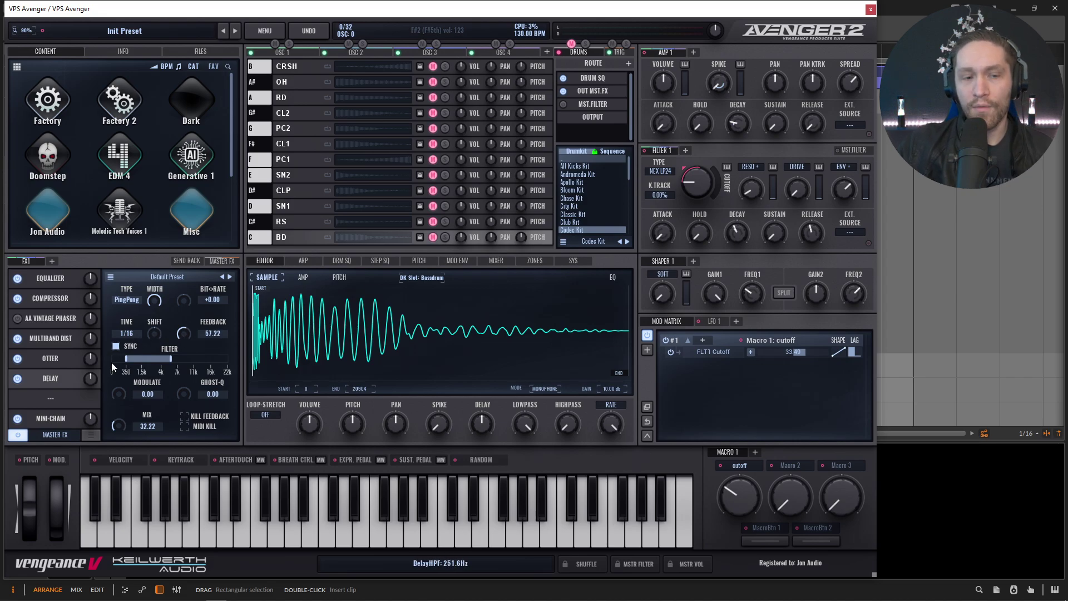
Remove the AA Vintage Phaser from the master effects and move Multiband Dist, Otter and Delay up one slot each.
{"action": "right_click", "coordinate": [62, 316]}
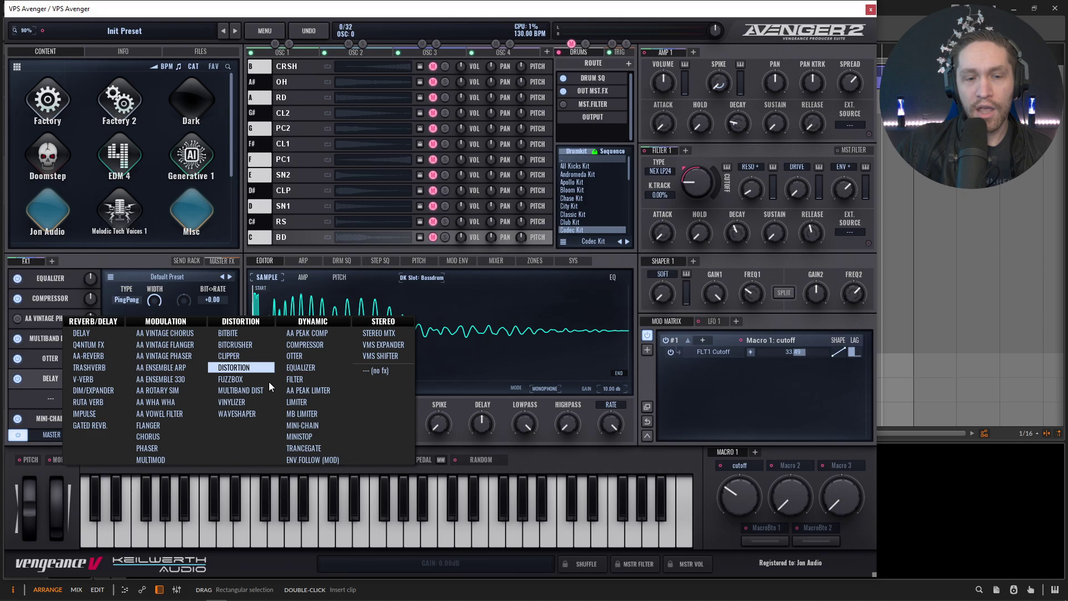
{"action": "left_click", "coordinate": [378, 373]}
{"action": "left_click", "coordinate": [56, 336]}
{"action": "left_click_drag", "start_coordinate": [54, 326], "coordinate": [56, 315]}
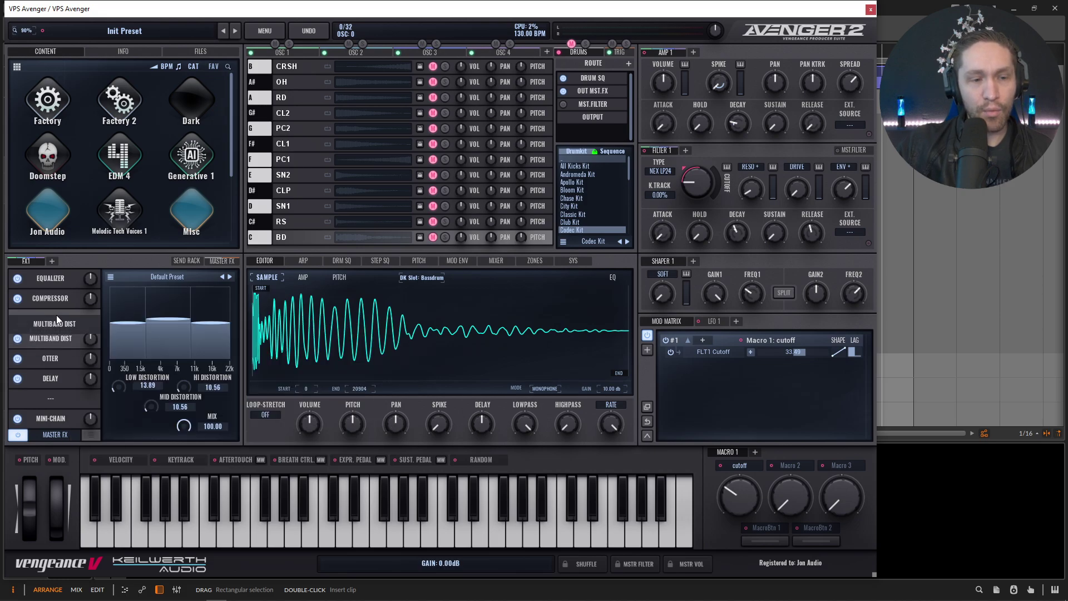
{"action": "mouse_move", "coordinate": [62, 358]}
{"action": "left_mouse_down"}
{"action": "mouse_move", "coordinate": [55, 339]}
{"action": "mouse_move", "coordinate": [57, 358]}
{"action": "left_mouse_up"}
Add a second Delay in the empty slot below the first and set its time to 1/8D.
{"action": "left_click", "coordinate": [68, 378]}
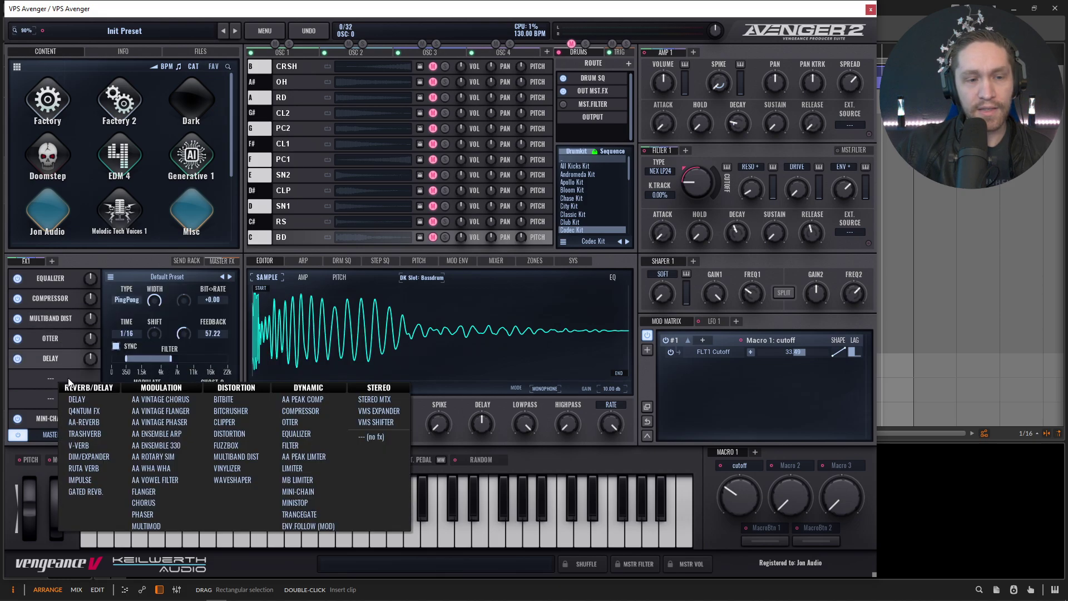
{"action": "left_click", "coordinate": [101, 402]}
{"action": "left_click", "coordinate": [125, 335]}
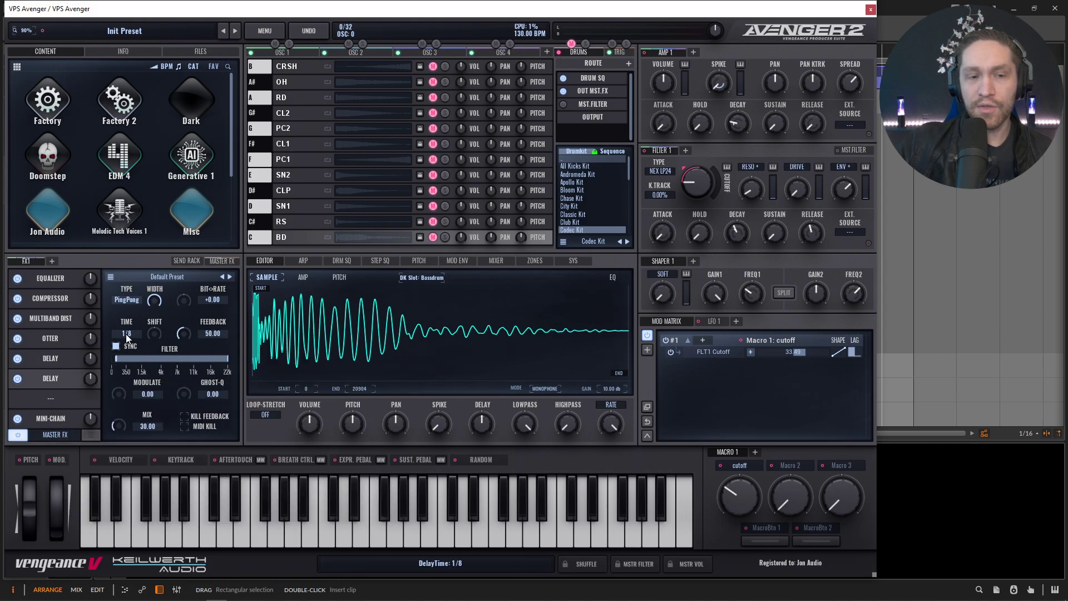
Narrow the second delay's filter from both ends, with the low-pass at 10600.8 Hz, and change its type to Stereo+5ms.
{"action": "left_click", "coordinate": [188, 368]}
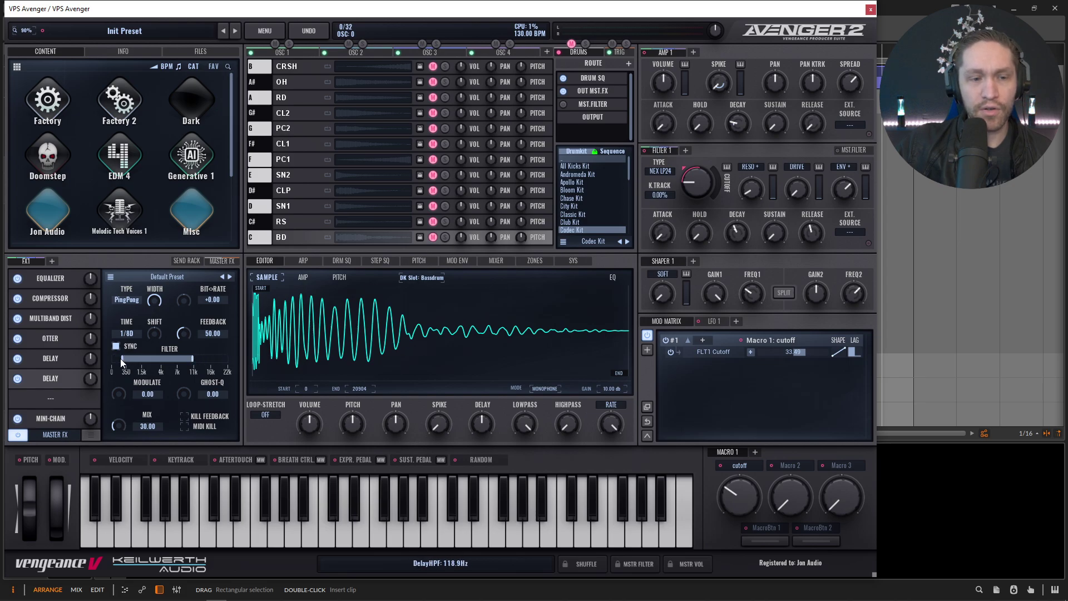
{"action": "left_click_drag", "start_coordinate": [120, 358], "coordinate": [129, 361]}
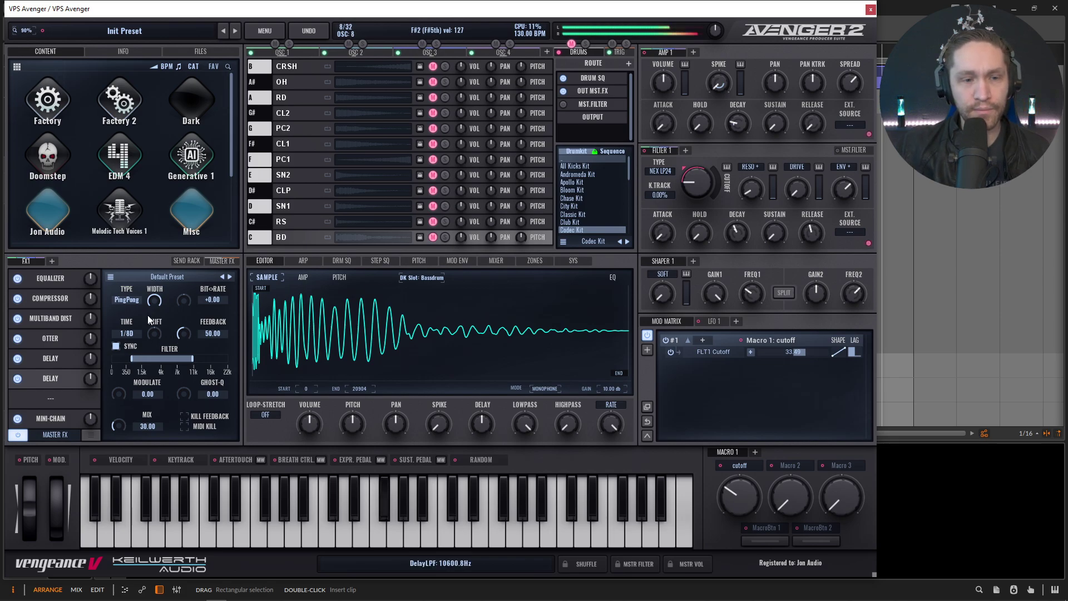
{"action": "left_click", "coordinate": [127, 301]}
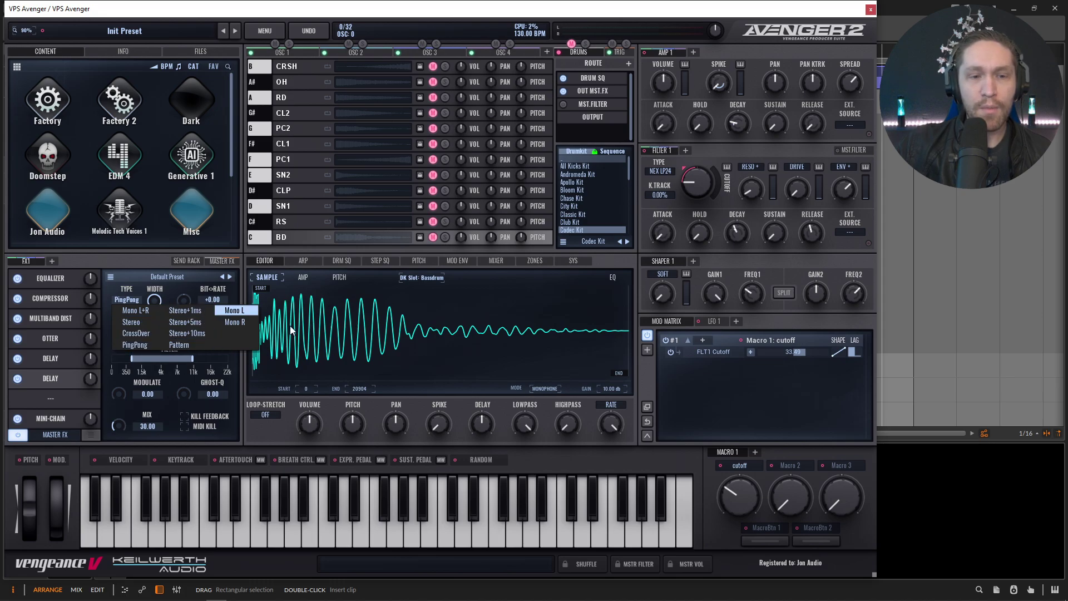
{"action": "left_click", "coordinate": [201, 322]}
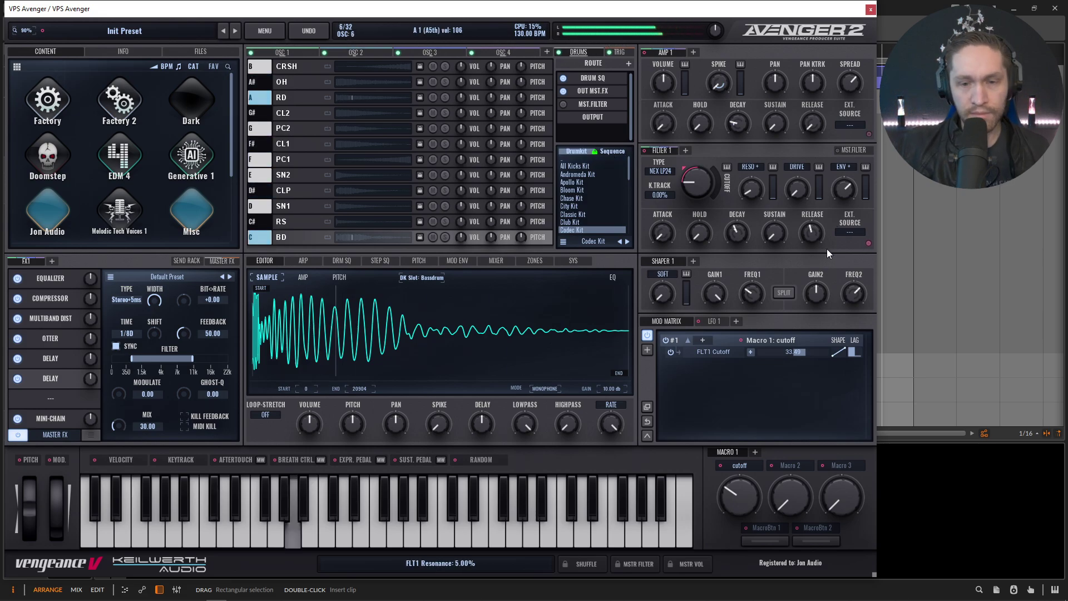
Turn the cutoff macro fully up and set Amp 1's decay to about 3124 ms and Filter 1's decay to about 825 ms.
{"action": "left_click_drag", "start_coordinate": [749, 488], "coordinate": [744, 424]}
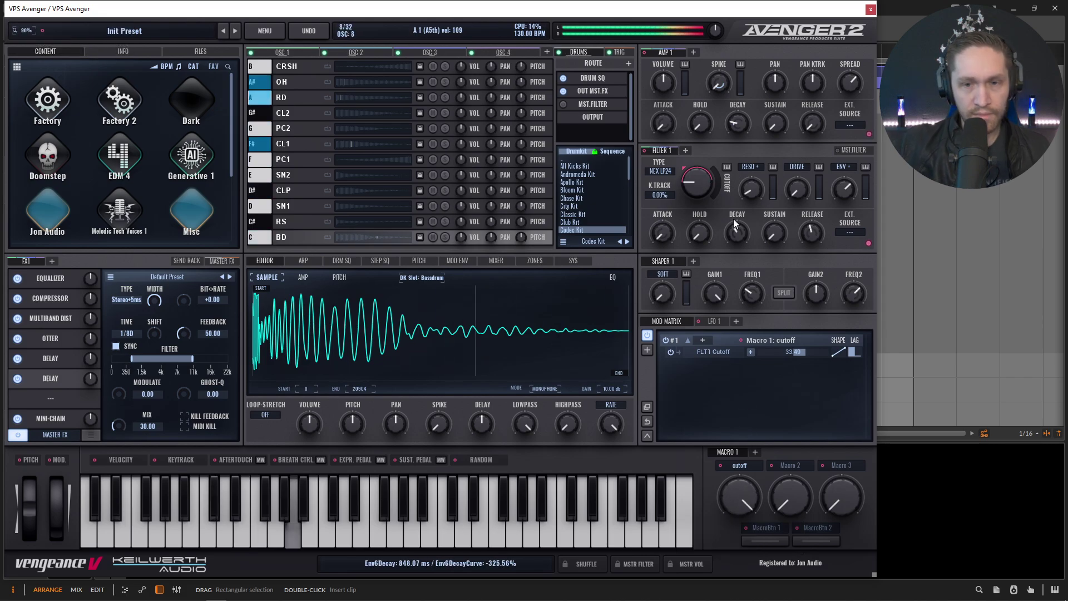
{"action": "mouse_move", "coordinate": [743, 127]}
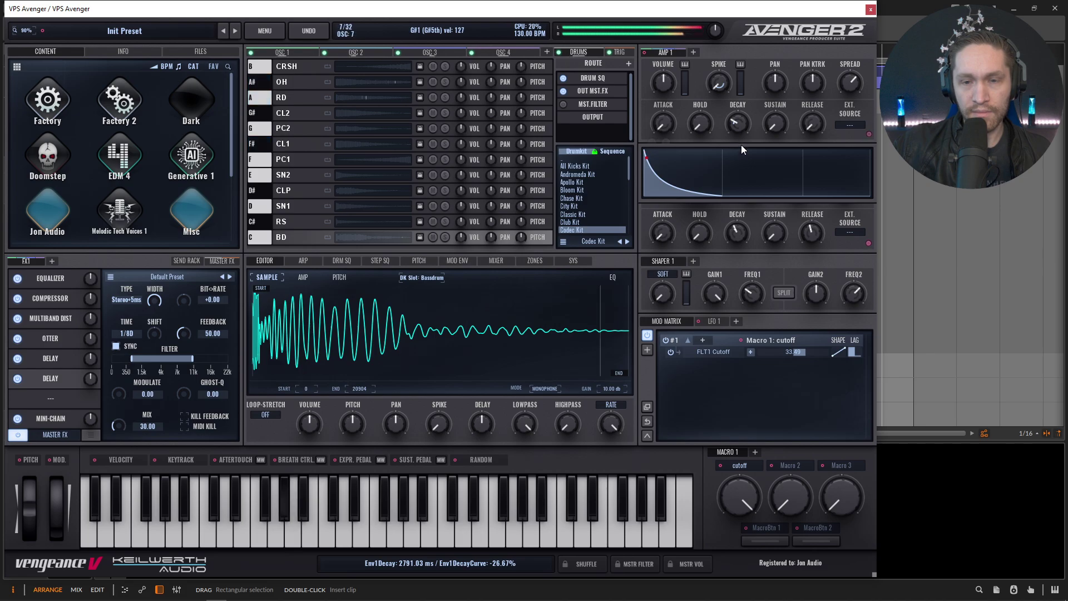
{"action": "mouse_move", "coordinate": [735, 244]}
{"action": "left_click_drag", "start_coordinate": [735, 244], "coordinate": [736, 237]}
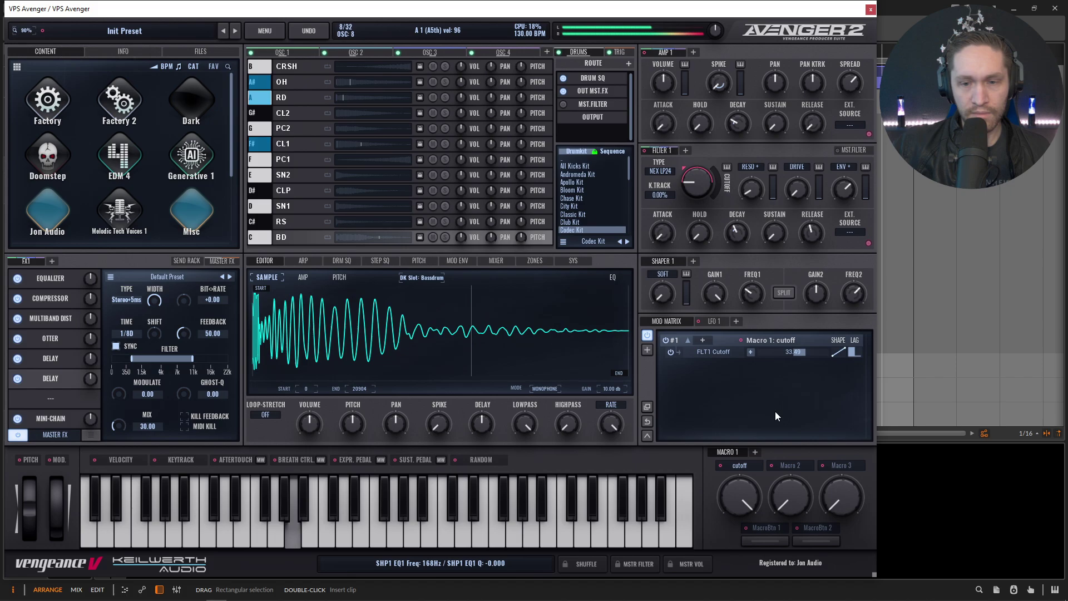
Lower the cutoff macro to about a third of its range and load the Dark Kit drumkit.
{"action": "mouse_move", "coordinate": [746, 506]}
{"action": "left_mouse_down"}
{"action": "mouse_move", "coordinate": [749, 556]}
{"action": "mouse_move", "coordinate": [748, 513]}
{"action": "left_mouse_up"}
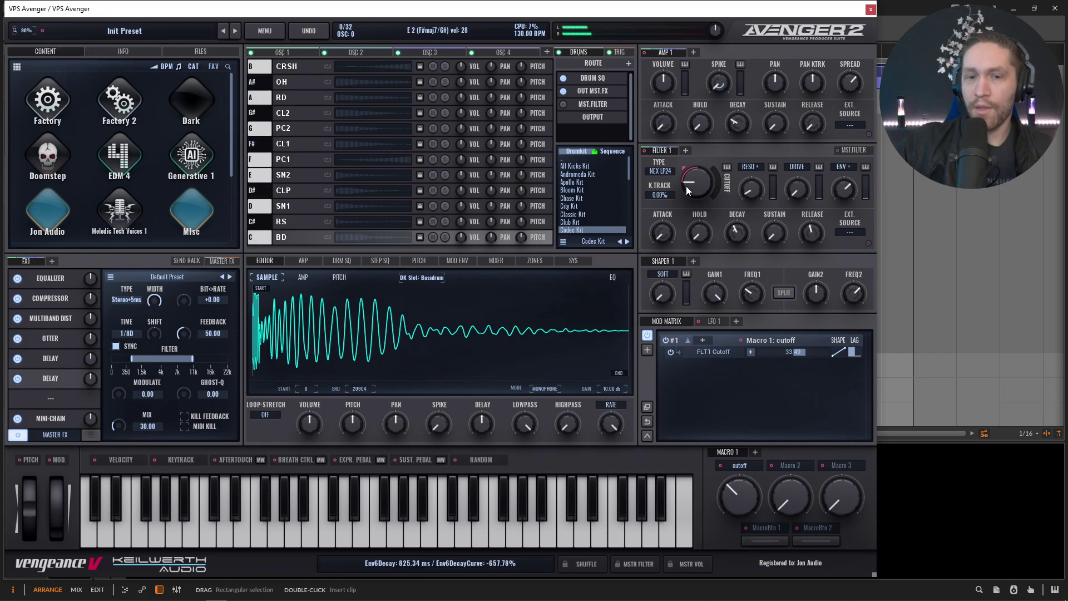
{"action": "scroll", "coordinate": [576, 212], "scroll_direction": "down", "scroll_amount": 1}
{"action": "left_click", "coordinate": [583, 211]}
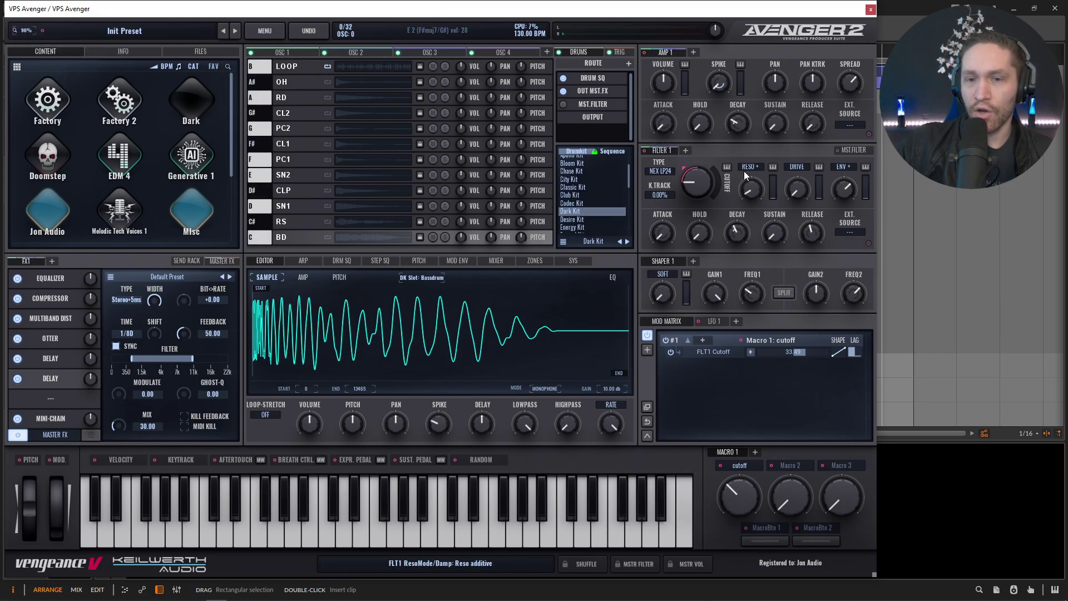
Sweep Filter 1's cutoff up to mid-range during playback, lower it to about a third of its range, and restart playback.
{"action": "mouse_move", "coordinate": [739, 122]}
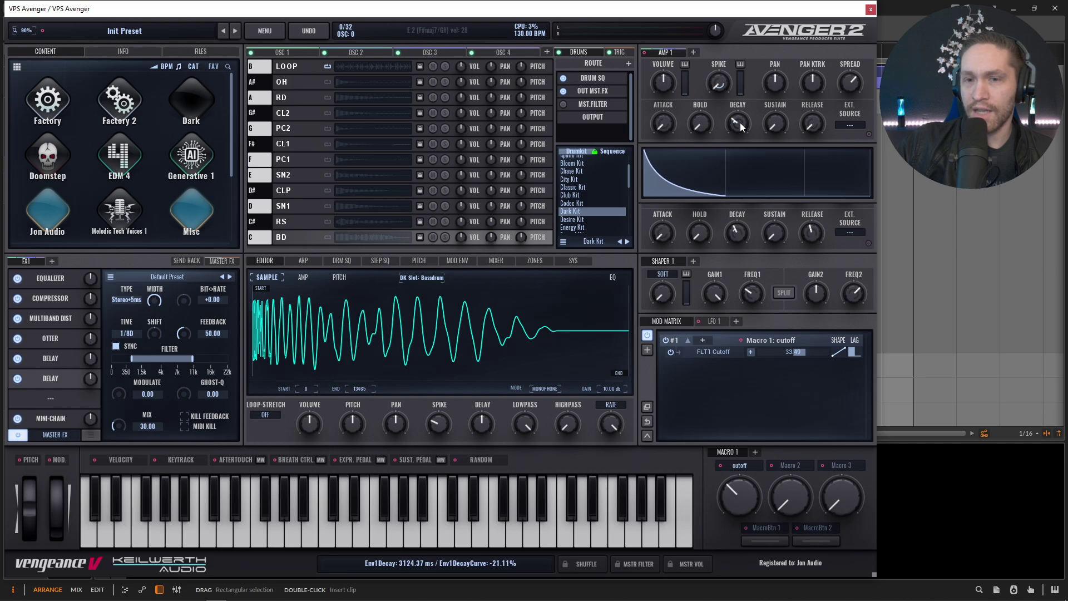
{"action": "mouse_move", "coordinate": [739, 230]}
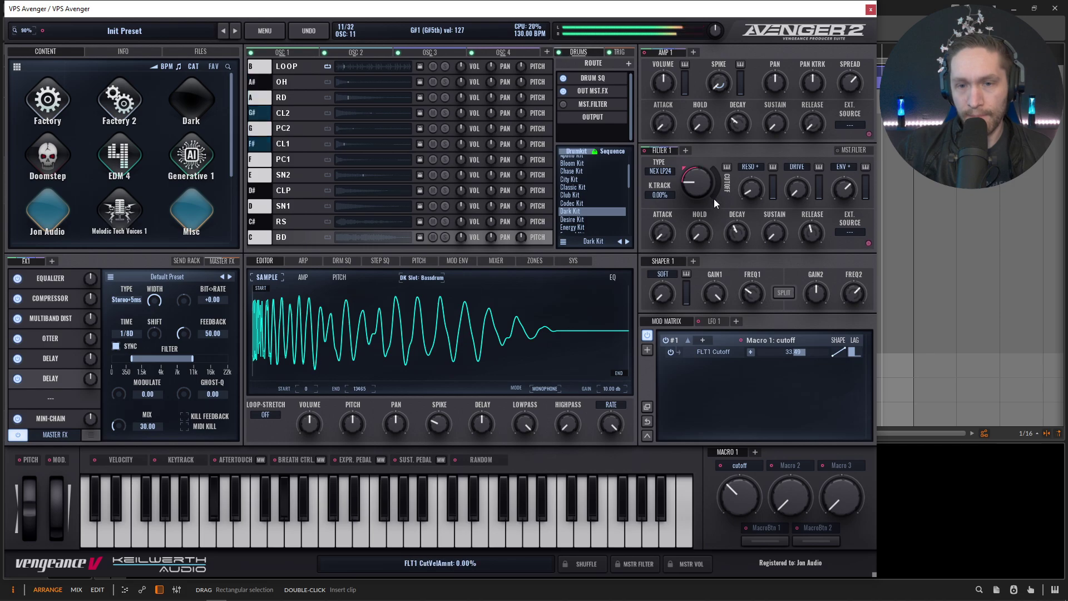
{"action": "mouse_move", "coordinate": [706, 184]}
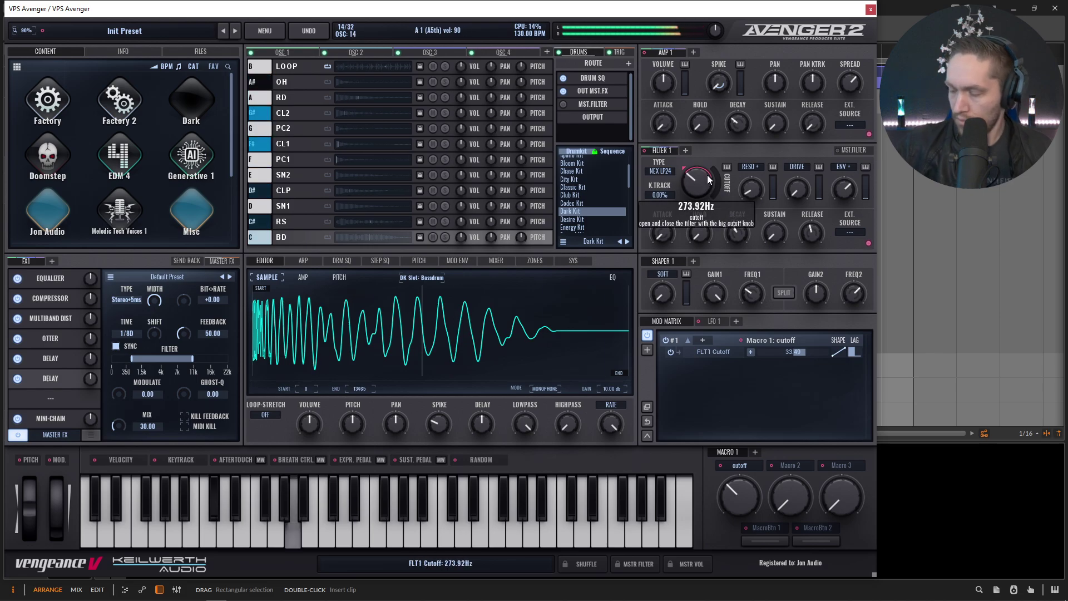
{"action": "left_click_drag", "start_coordinate": [707, 174], "coordinate": [707, 152]}
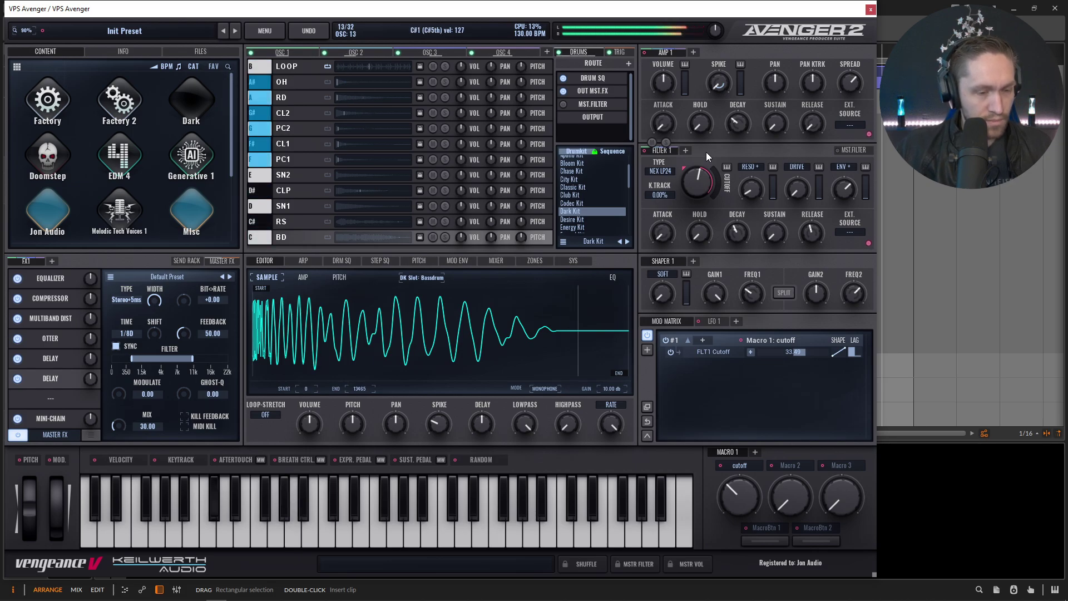
{"action": "key", "text": "space"}
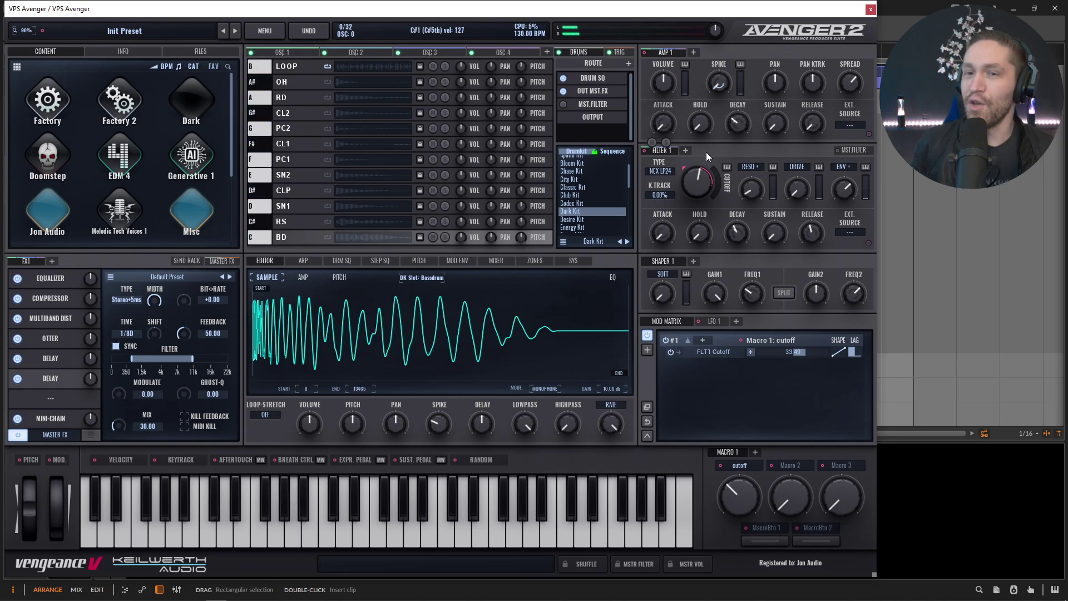
{"action": "left_click_drag", "start_coordinate": [699, 175], "coordinate": [697, 202]}
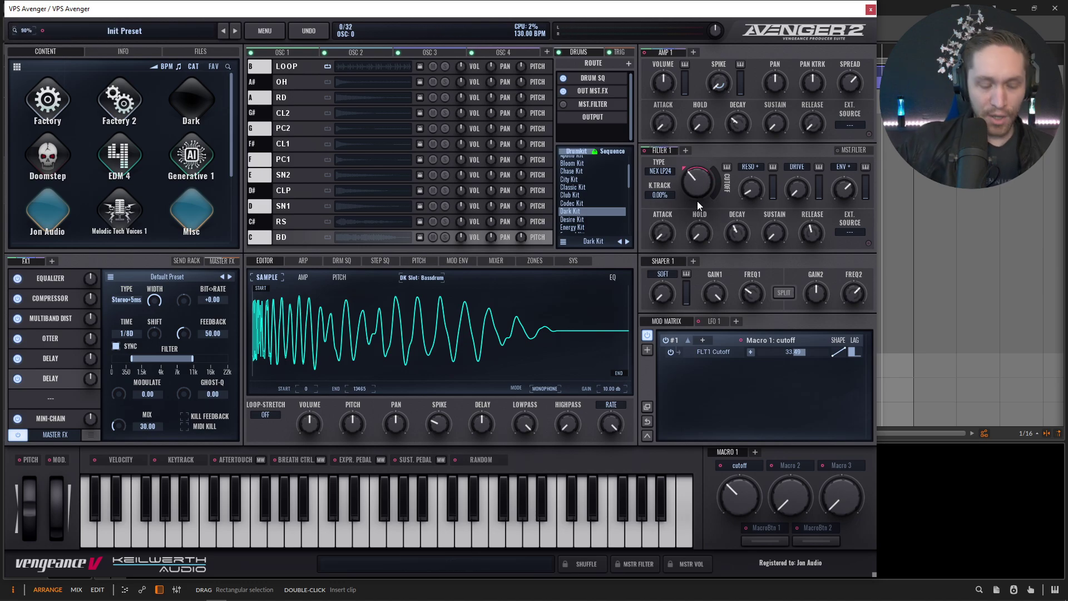
{"action": "key", "text": "space"}
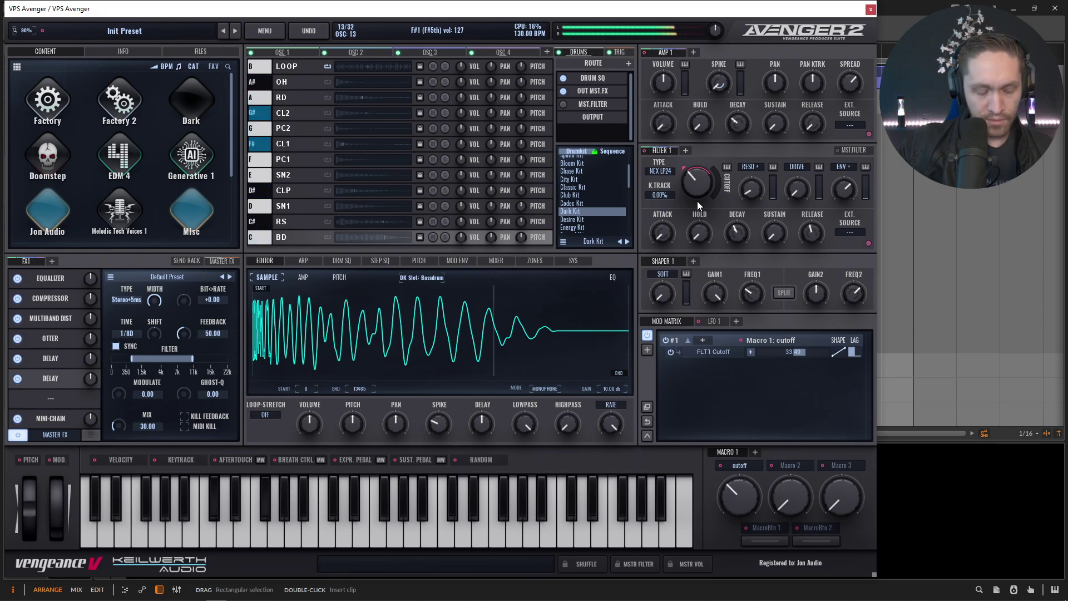
Raise Filter 1's cutoff to 507.65 Hz while the arpeggio plays.
{"action": "mouse_move", "coordinate": [696, 192]}
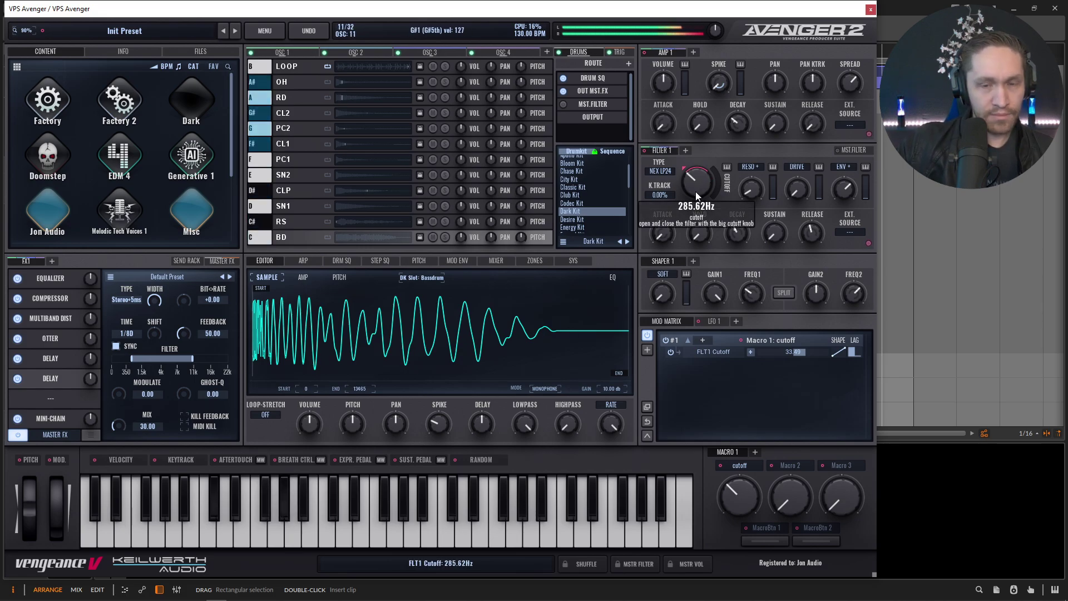
{"action": "scroll", "coordinate": [696, 191], "scroll_direction": "up", "scroll_amount": 1}
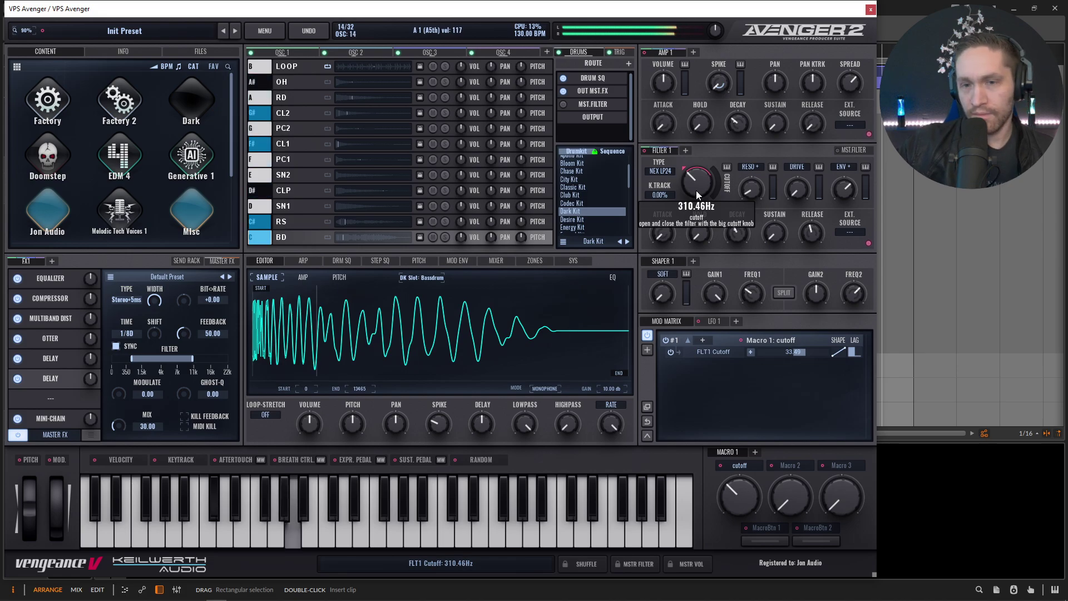
{"action": "scroll", "coordinate": [696, 189], "scroll_direction": "up", "scroll_amount": 4}
{"action": "scroll", "coordinate": [697, 185], "scroll_direction": "up", "scroll_amount": 2}
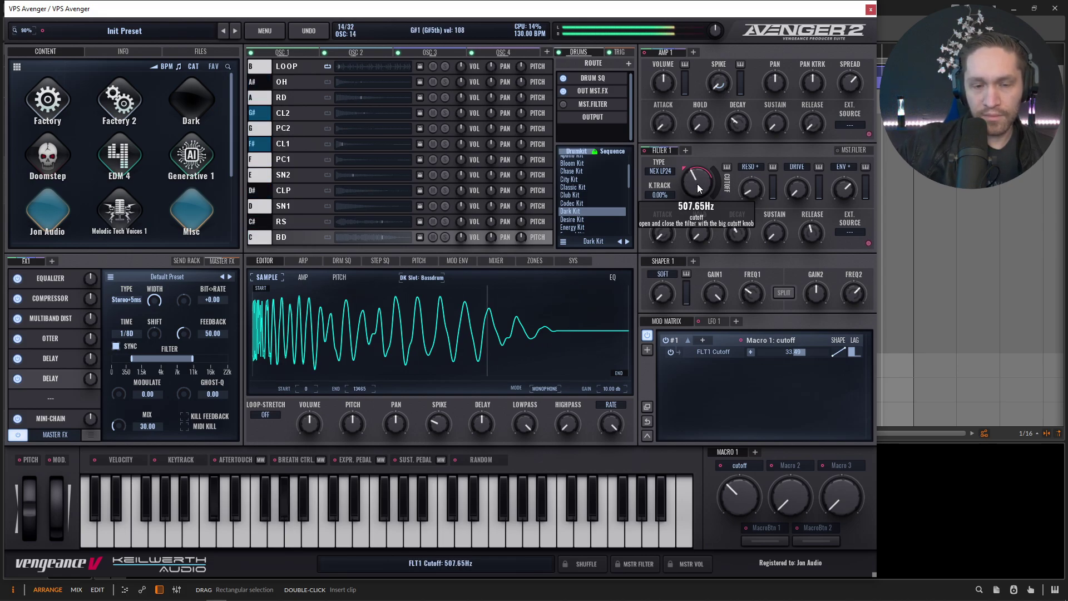
Add a small amount of humanize to arpeggiator 1.
{"action": "left_click", "coordinate": [304, 261]}
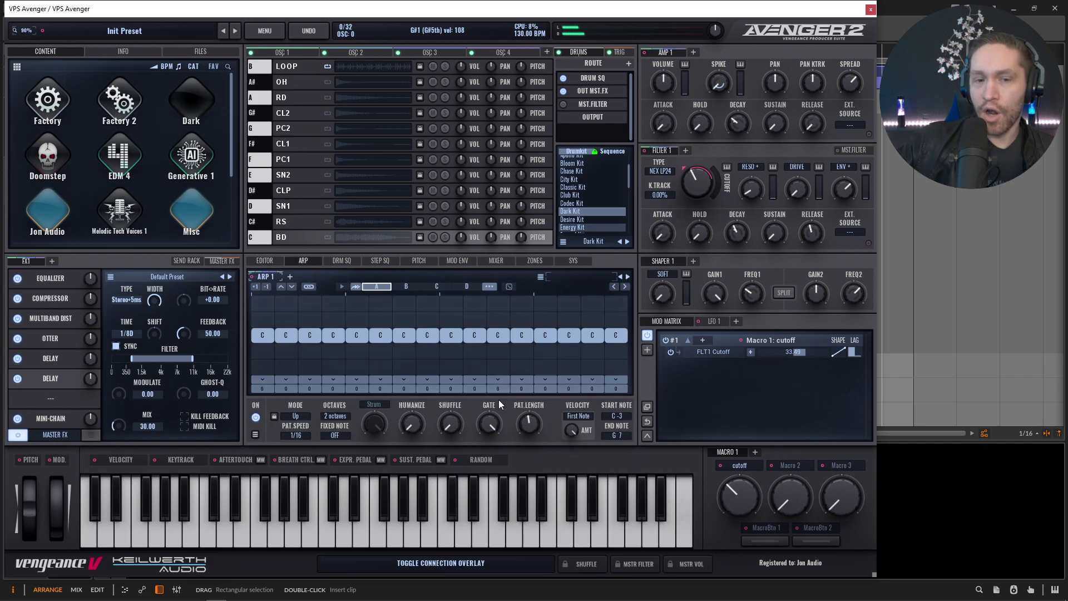
{"action": "mouse_move", "coordinate": [412, 426]}
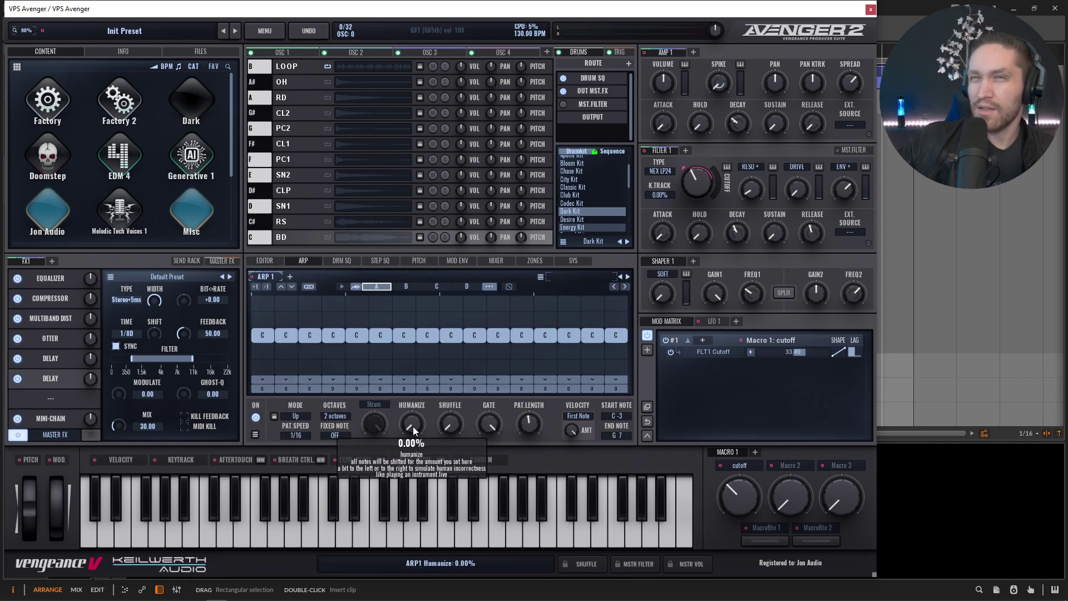
{"action": "left_click_drag", "start_coordinate": [412, 426], "coordinate": [409, 409]}
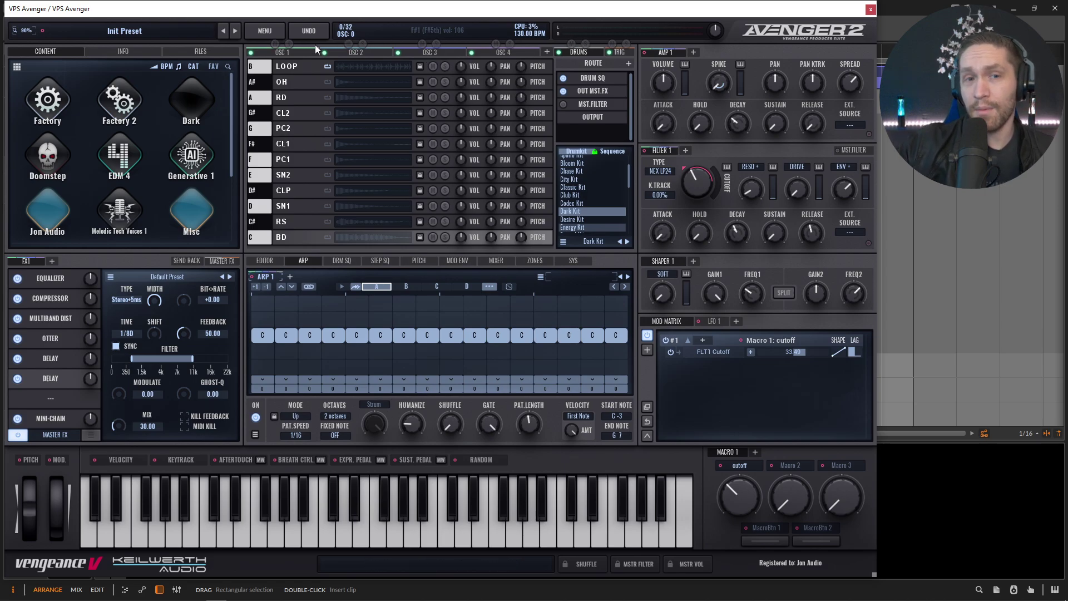
Change oscillator 1's waveform to Square and raise its X-Side amount to about 27%.
{"action": "left_click", "coordinate": [349, 52]}
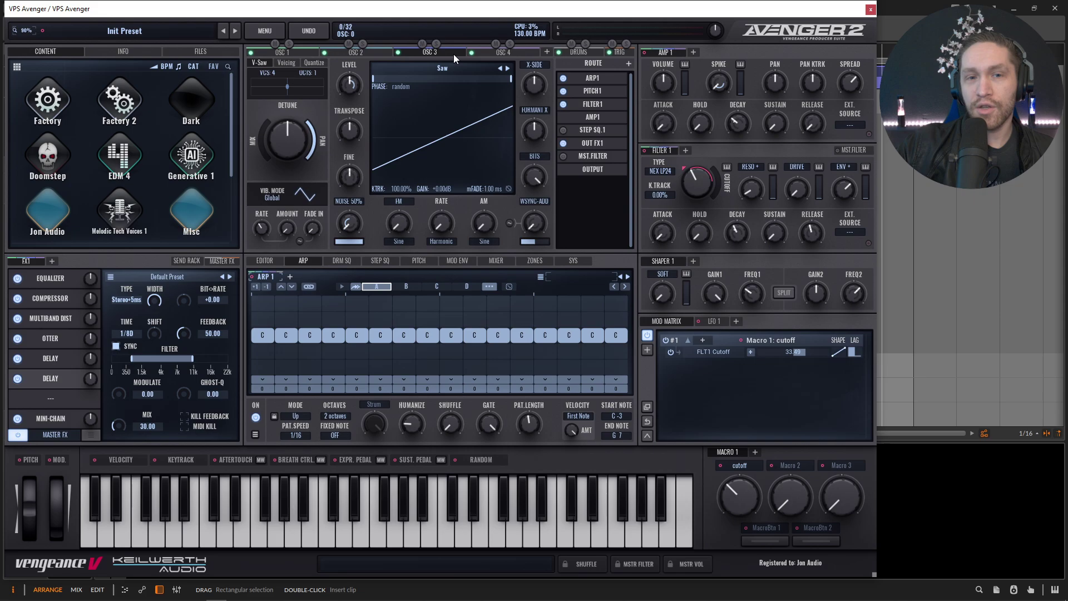
{"action": "left_click", "coordinate": [300, 52]}
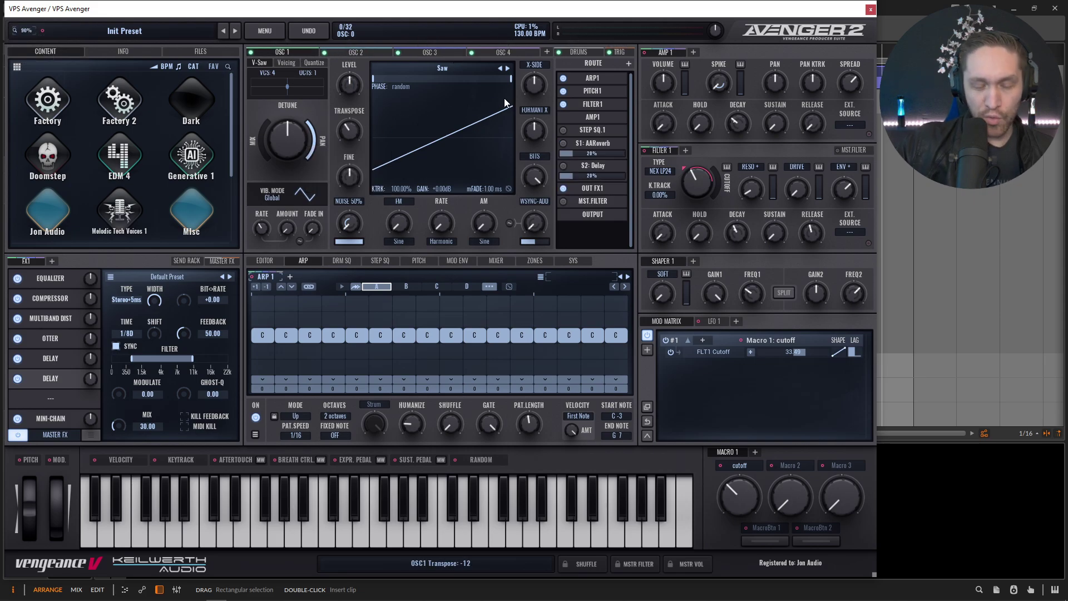
{"action": "left_click", "coordinate": [507, 68]}
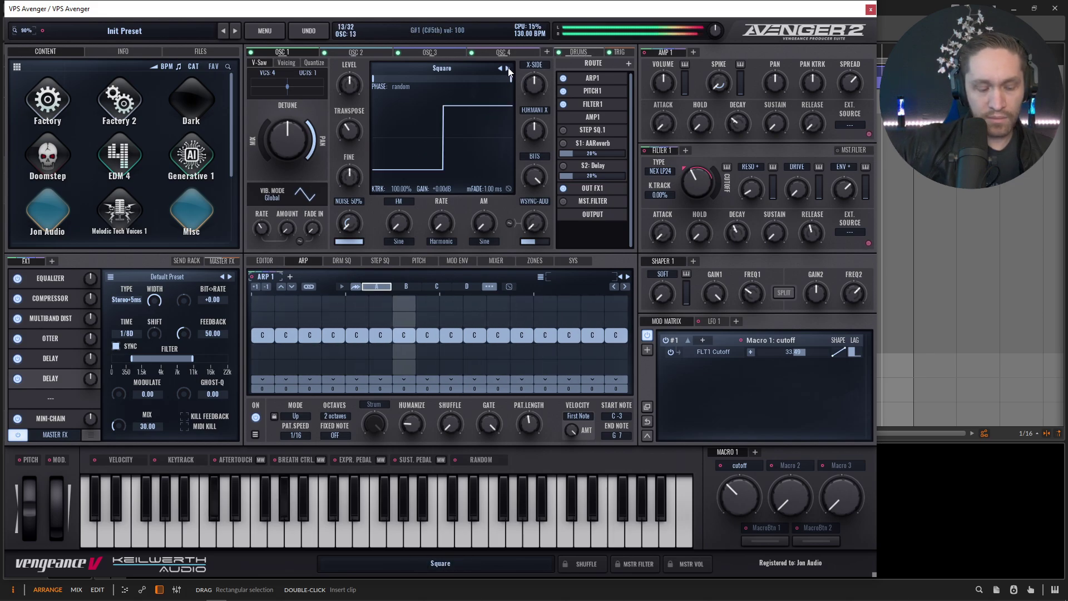
{"action": "scroll", "coordinate": [534, 73], "scroll_direction": "up", "scroll_amount": 5}
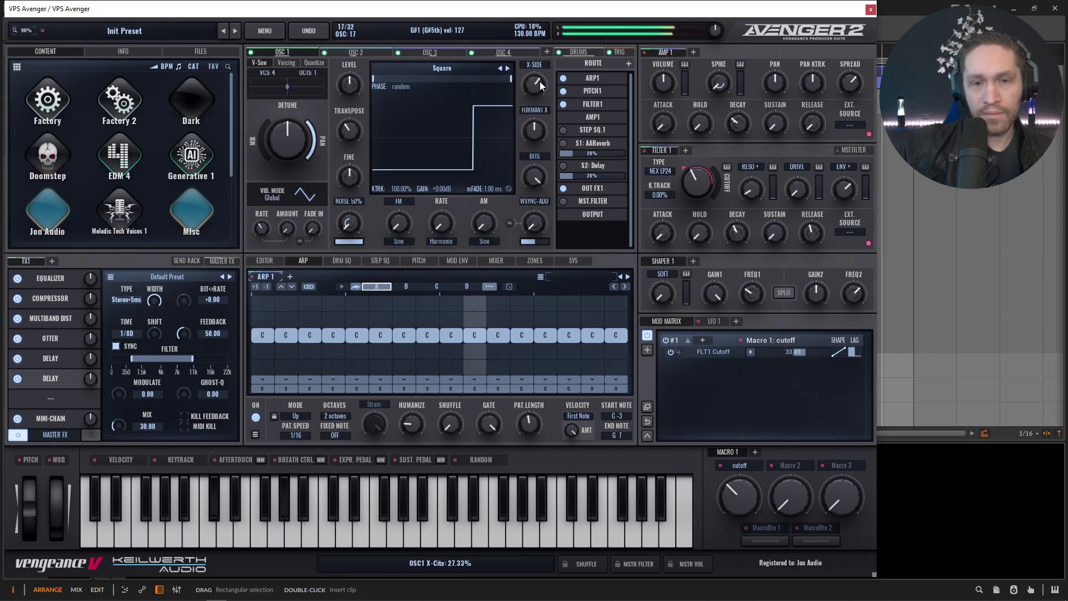
Change oscillator 4's waveform to Square and raise its X-Side amount slightly.
{"action": "left_click", "coordinate": [523, 54]}
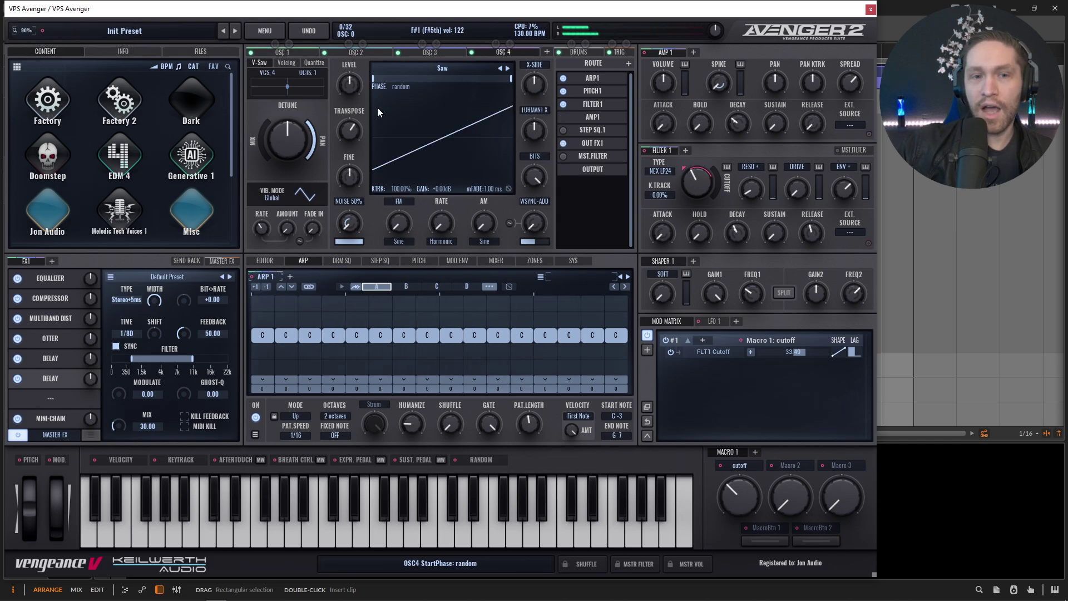
{"action": "left_click", "coordinate": [508, 67]}
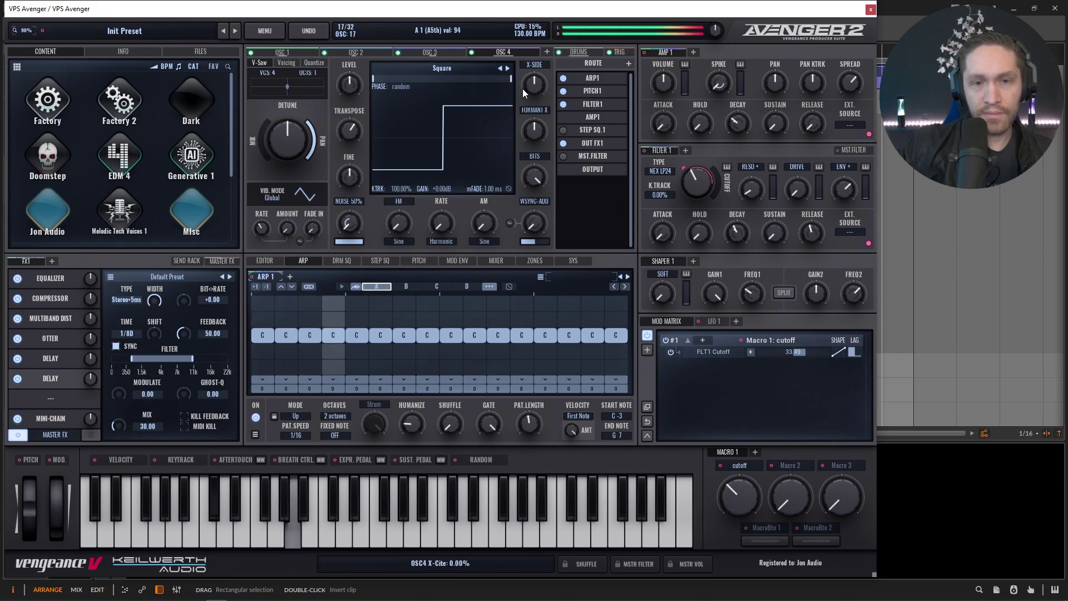
{"action": "left_click_drag", "start_coordinate": [531, 88], "coordinate": [537, 81]}
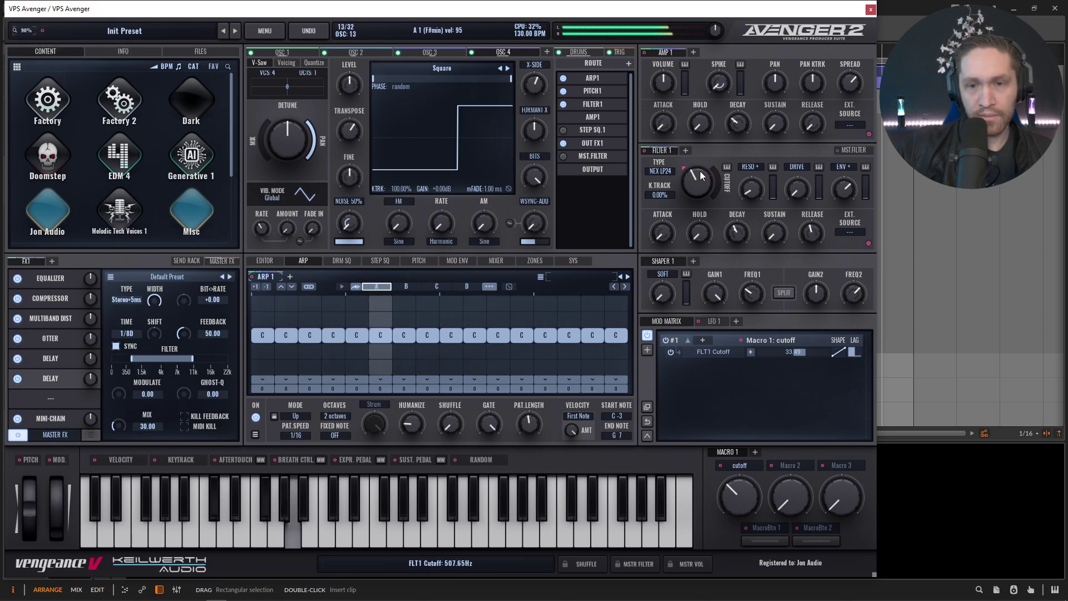
Lower Filter 1's cutoff to about a third of its range and open the Mini-Chain settings in the master effects.
{"action": "left_click_drag", "start_coordinate": [706, 186], "coordinate": [693, 182]}
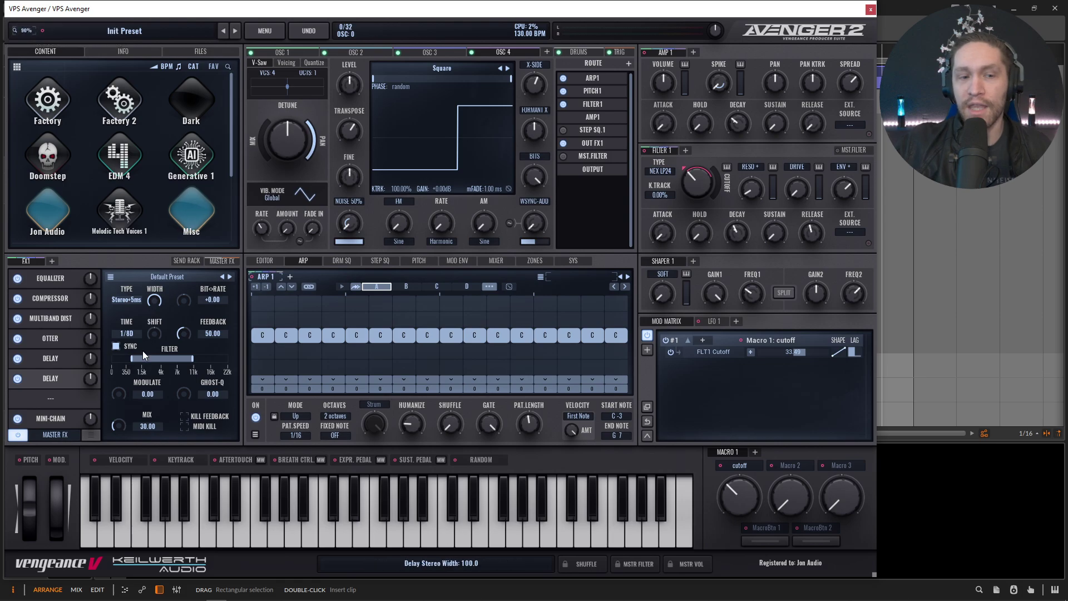
{"action": "left_click", "coordinate": [65, 419]}
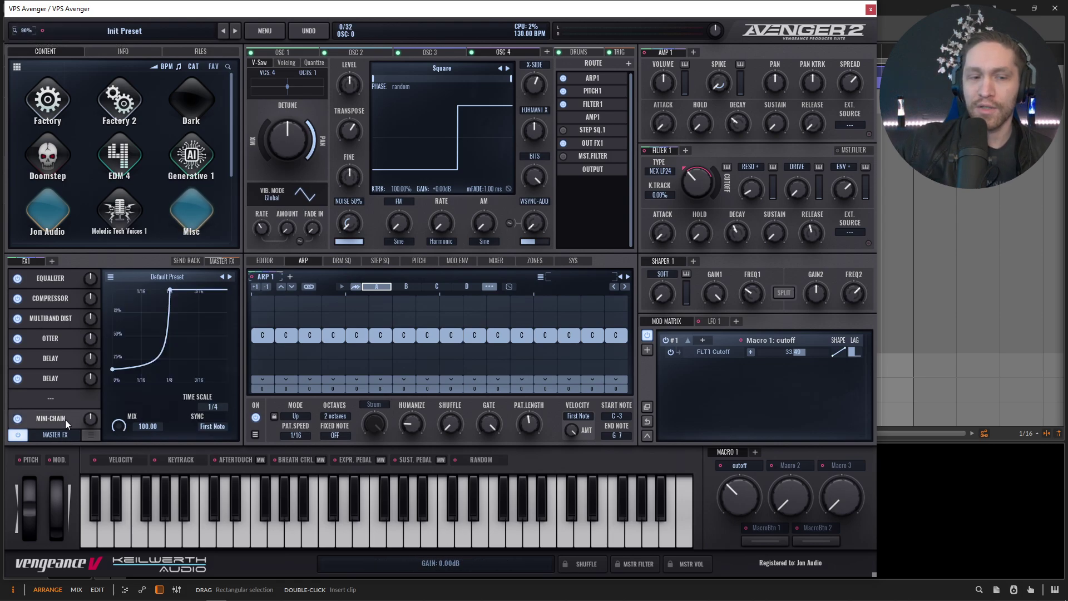